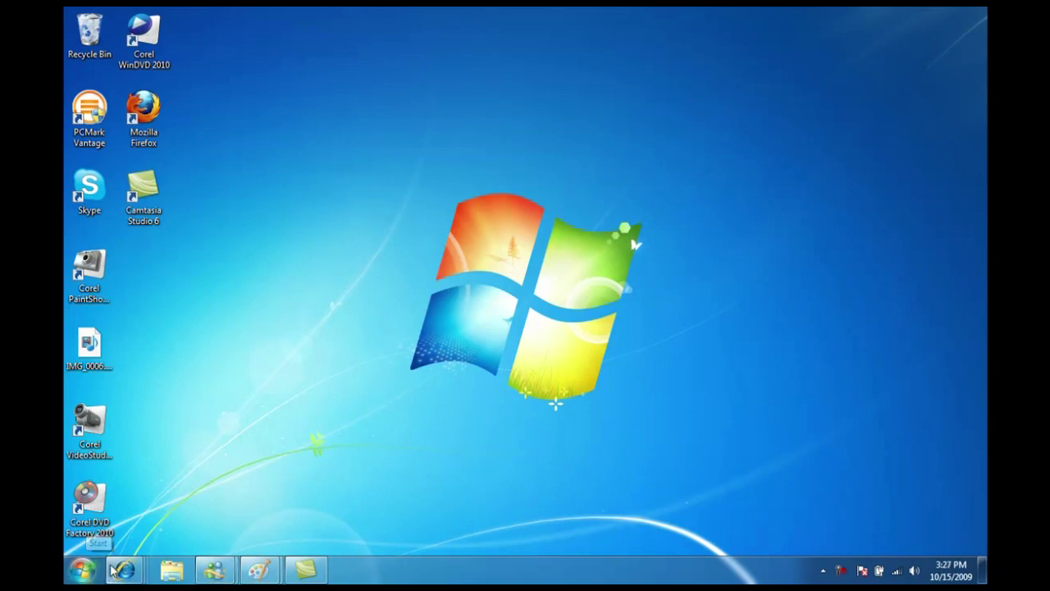
# Step: Preview the taskbar thumbnails and bring up the PC Magazine page in Internet Explorer
pyautogui.moveTo(113, 571)
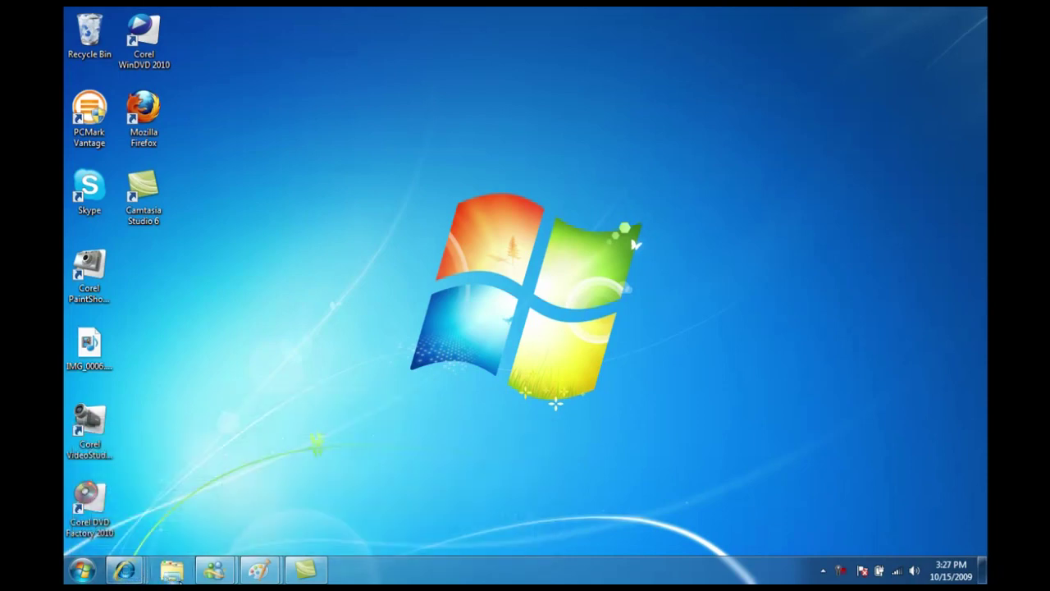
pyautogui.moveTo(214, 572)
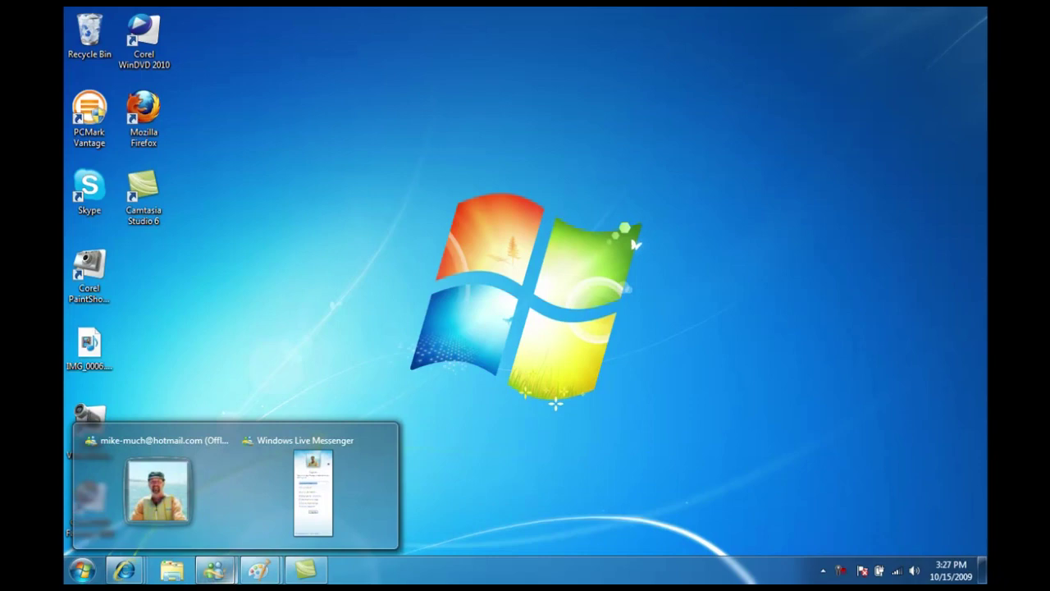
pyautogui.moveTo(259, 570)
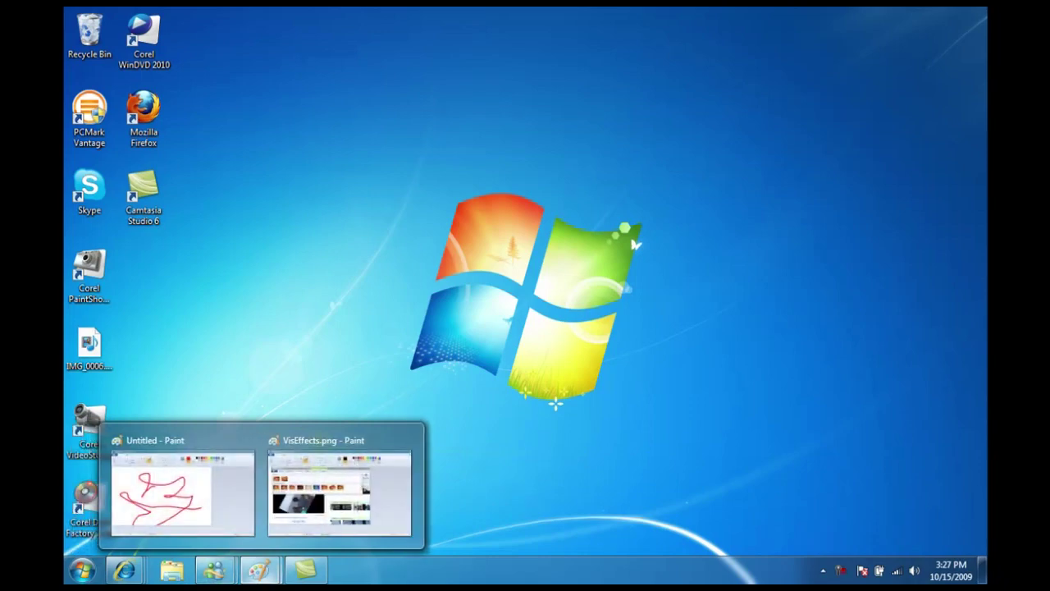
pyautogui.moveTo(305, 571)
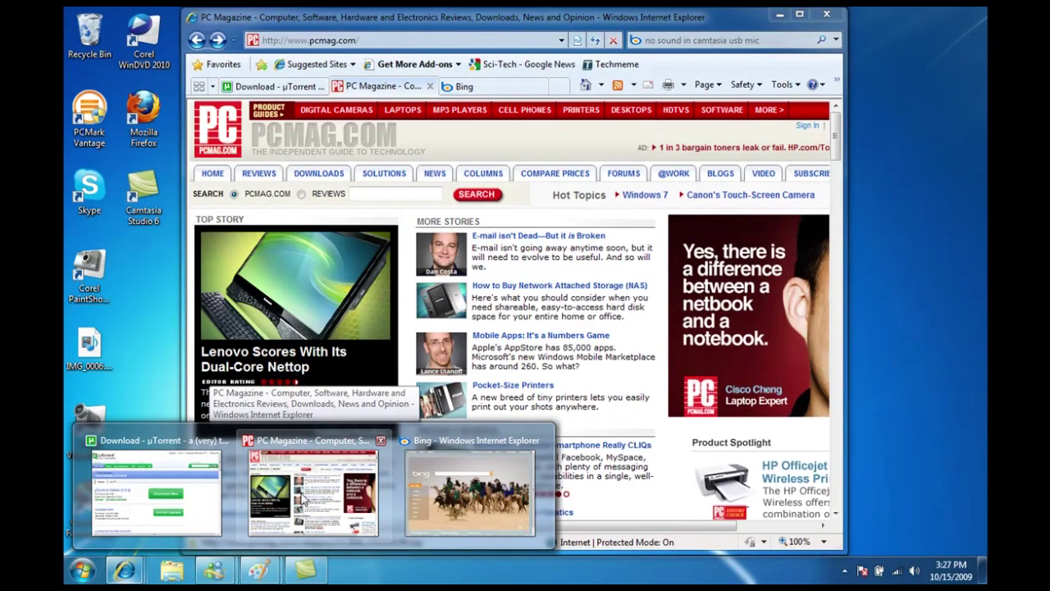
pyautogui.click(346, 485)
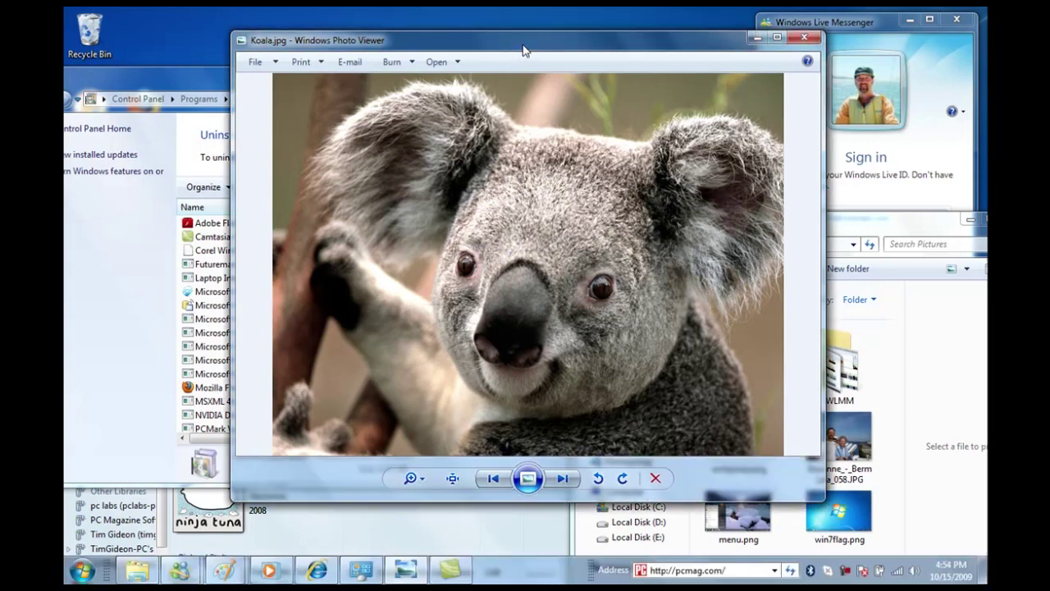
# Step: Move the Koala photo window up and over to the right side of the screen
pyautogui.moveTo(523, 51)
pyautogui.mouseDown()
pyautogui.moveTo(498, 54)
pyautogui.moveTo(533, 82)
pyautogui.mouseUp()
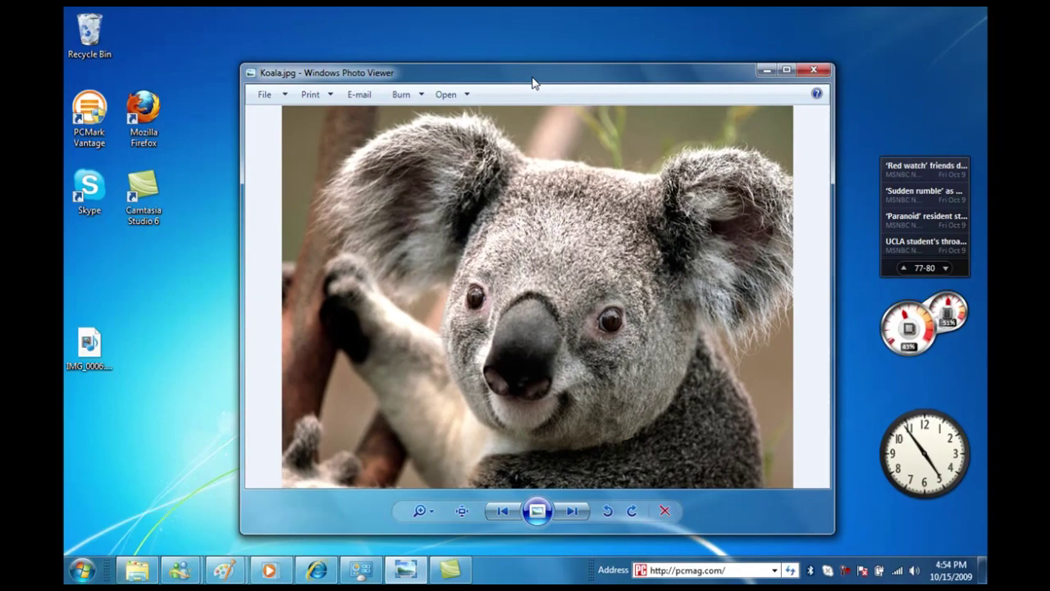
pyautogui.moveTo(533, 82); pyautogui.dragTo(518, 36)
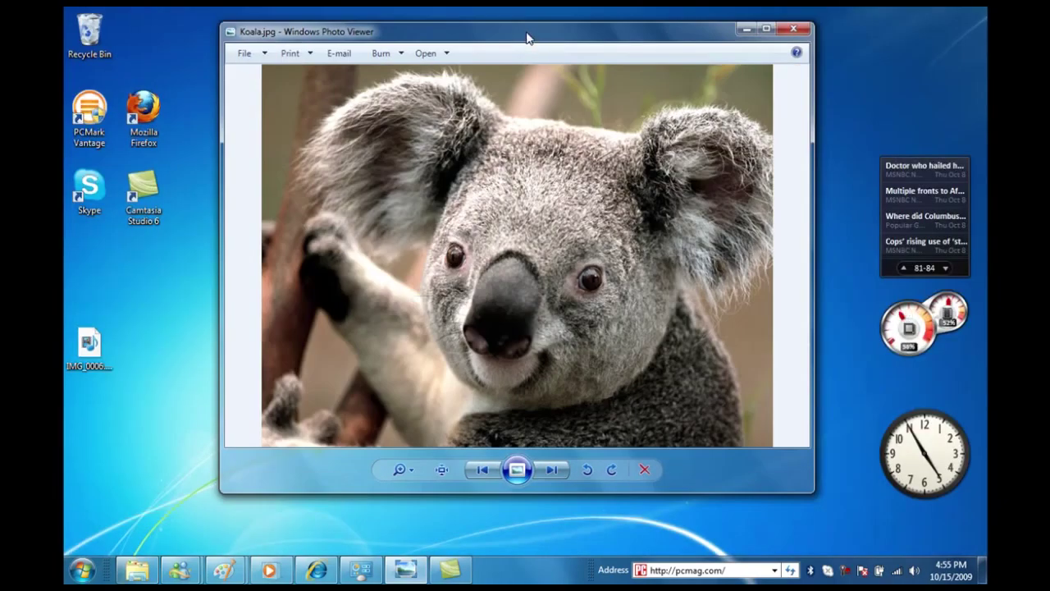
pyautogui.moveTo(527, 38); pyautogui.dragTo(985, 37)
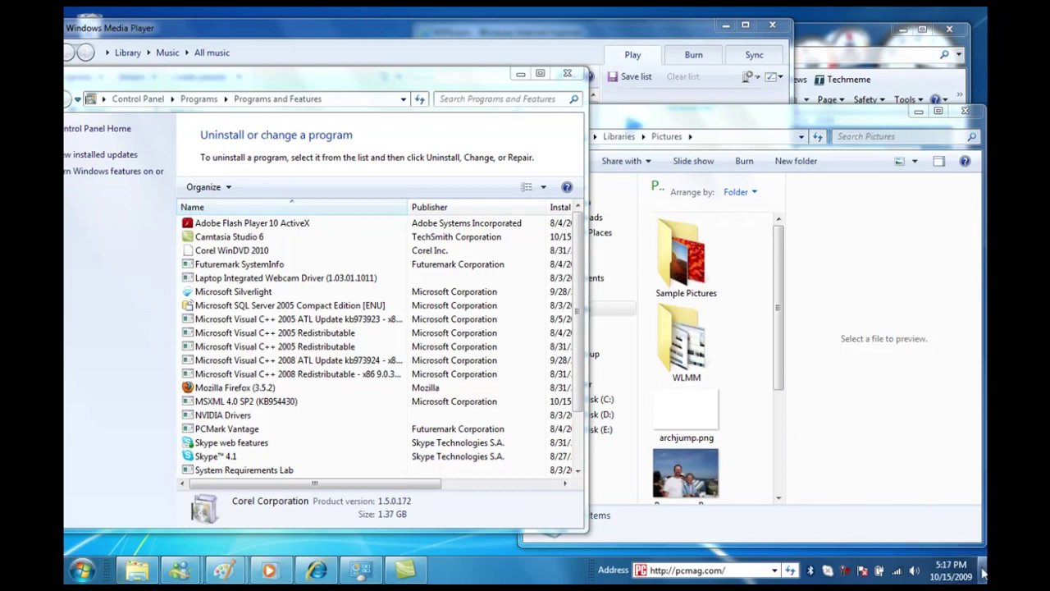
# Step: Peek at the desktop, then minimize all windows with Show Desktop
pyautogui.moveTo(981, 572)
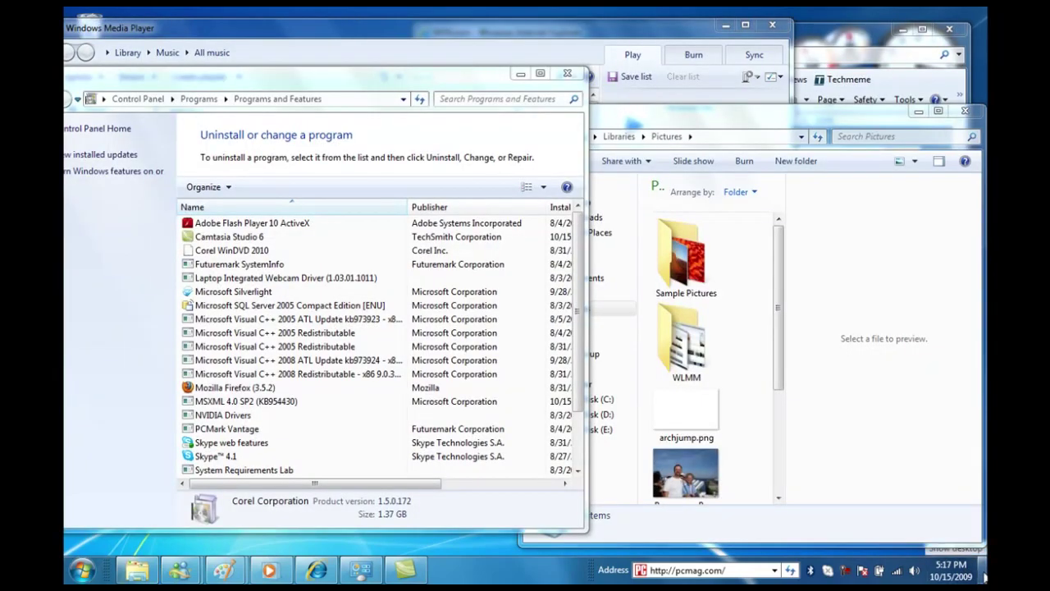
pyautogui.click(984, 577)
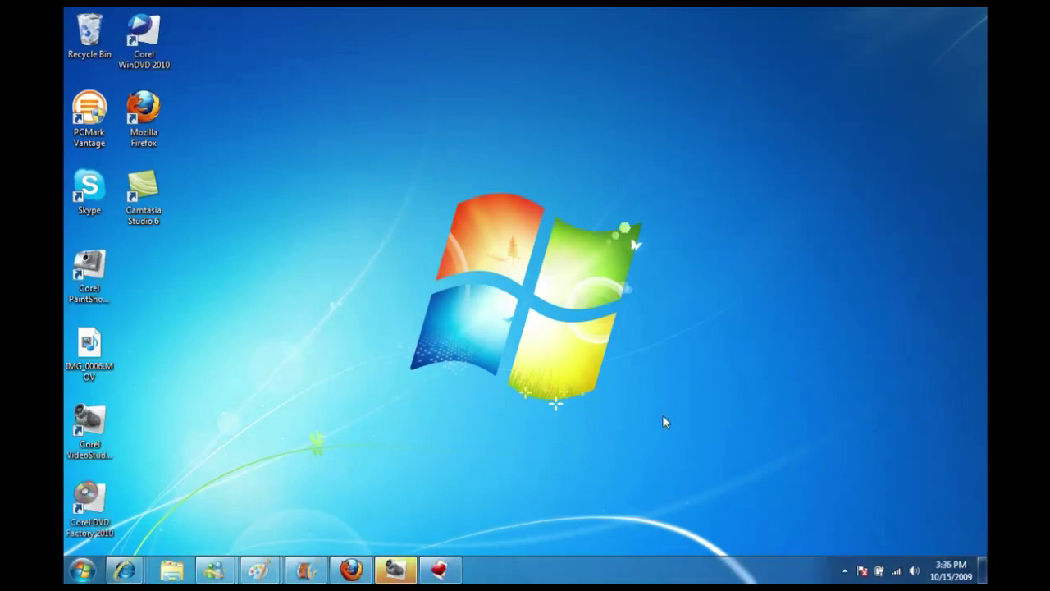
pyautogui.rightClick(662, 414)
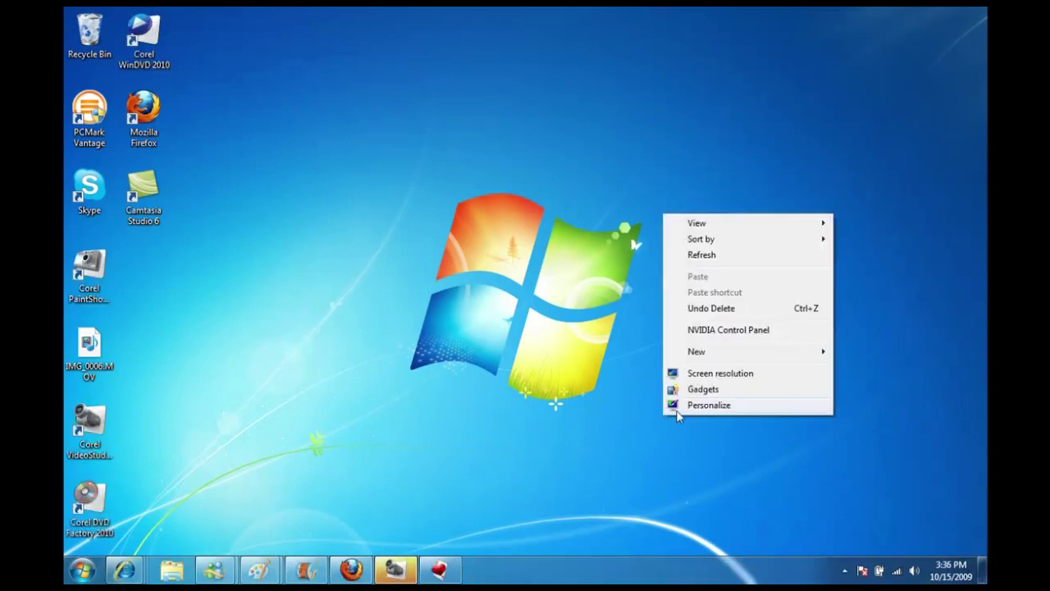
# Step: Add Clock, CPU Meter and Feed Headlines gadgets from the gadget gallery to the desktop
pyautogui.click(704, 390)
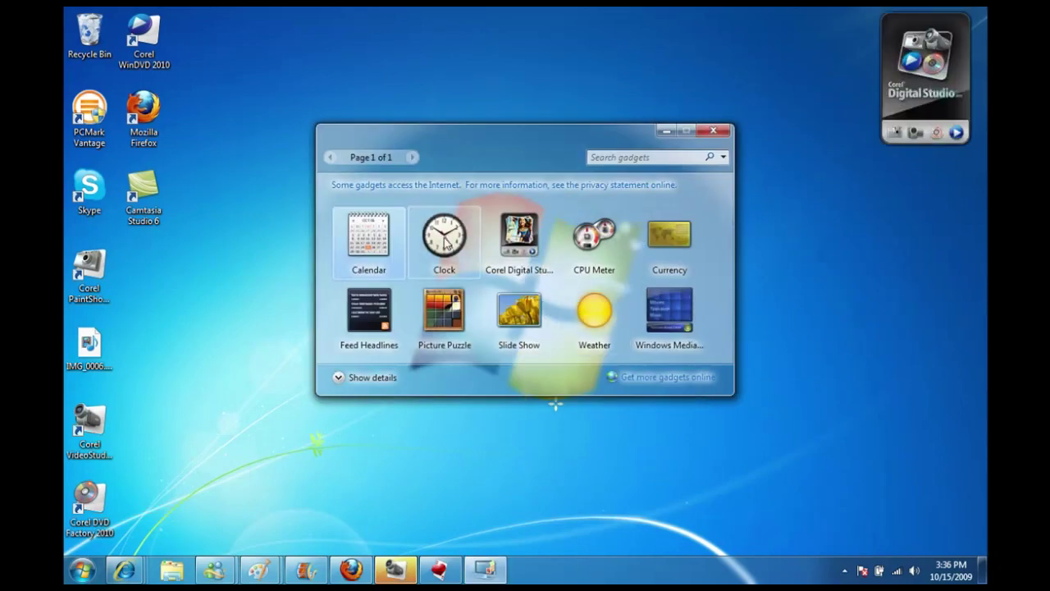
pyautogui.click(447, 242)
pyautogui.moveTo(447, 242); pyautogui.dragTo(241, 424)
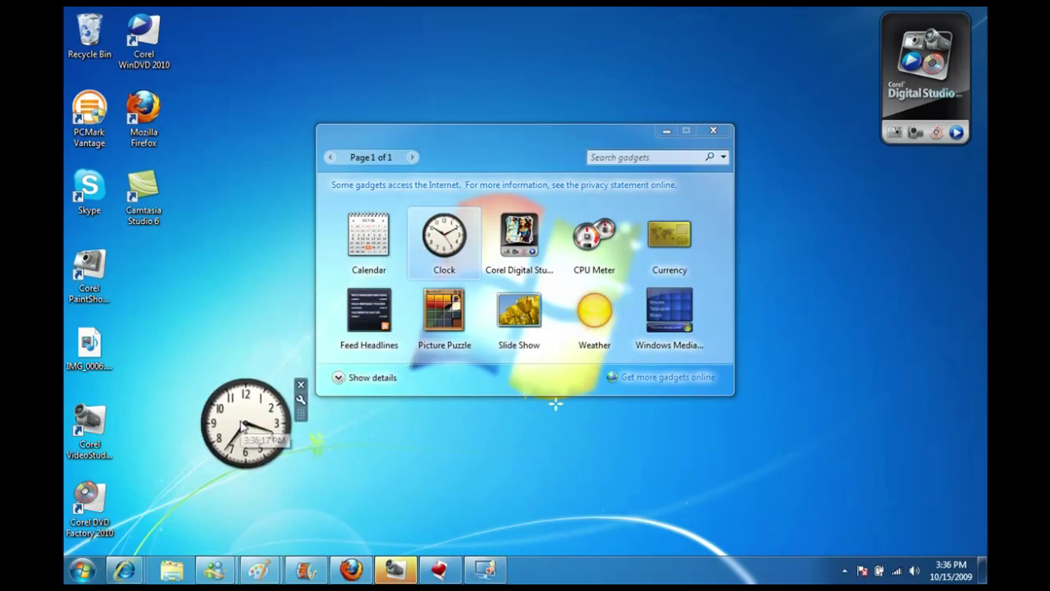
pyautogui.moveTo(594, 236); pyautogui.dragTo(753, 465)
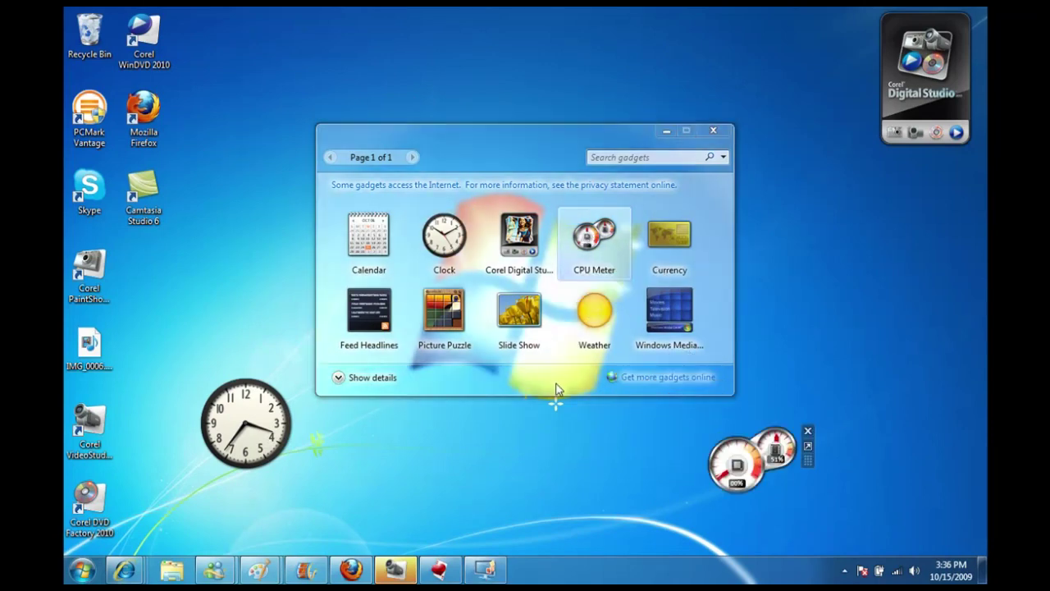
pyautogui.click(367, 306)
pyautogui.doubleClick(366, 306)
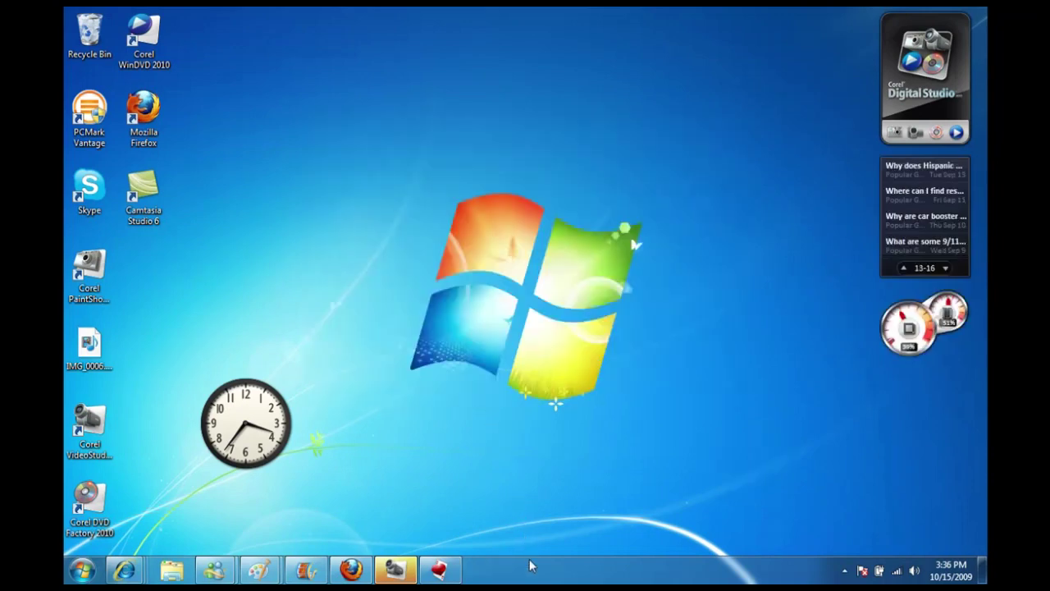
pyautogui.rightClick(534, 579)
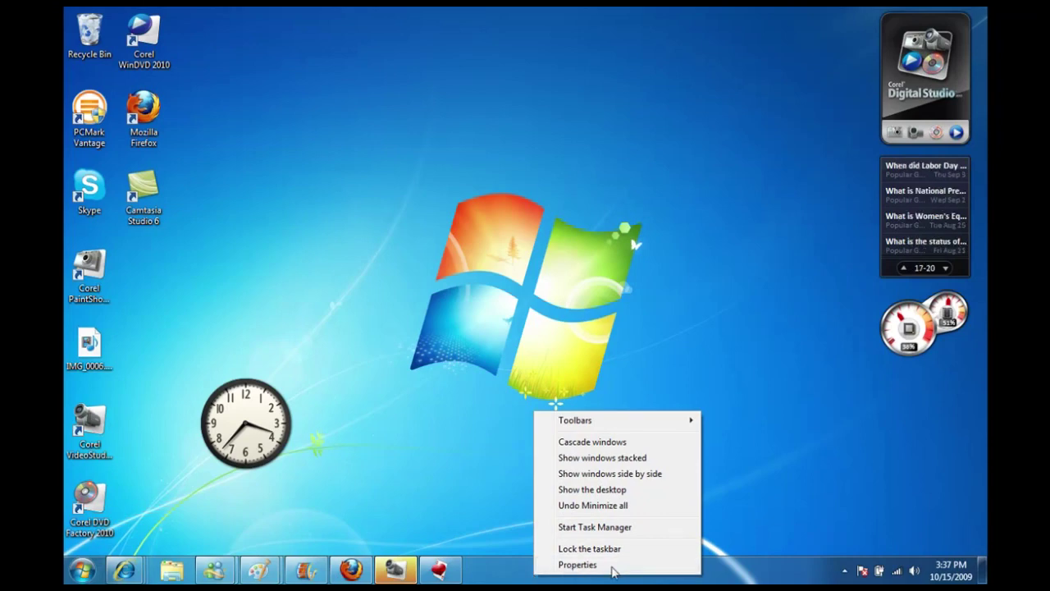
# Step: In taskbar notification settings, tick 'Always show all icons and notifications on the taskbar'
pyautogui.click(578, 564)
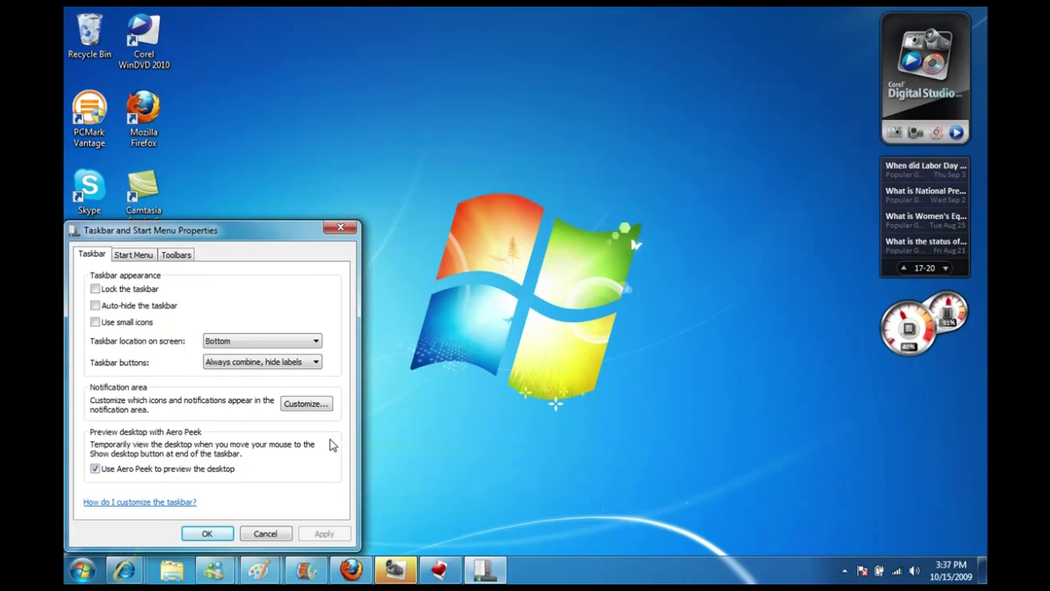
pyautogui.click(302, 405)
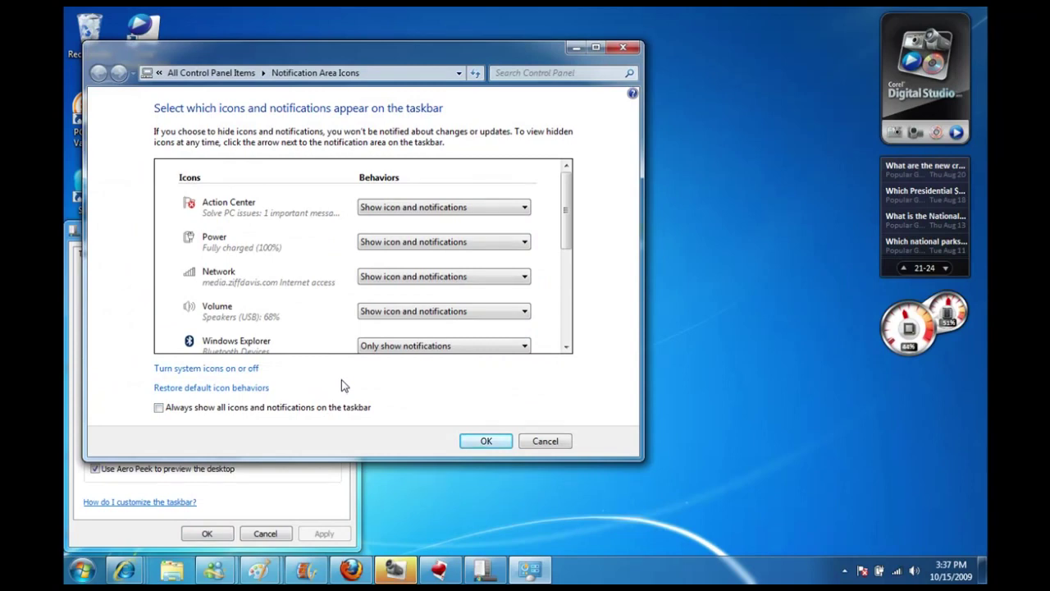
pyautogui.click(492, 209)
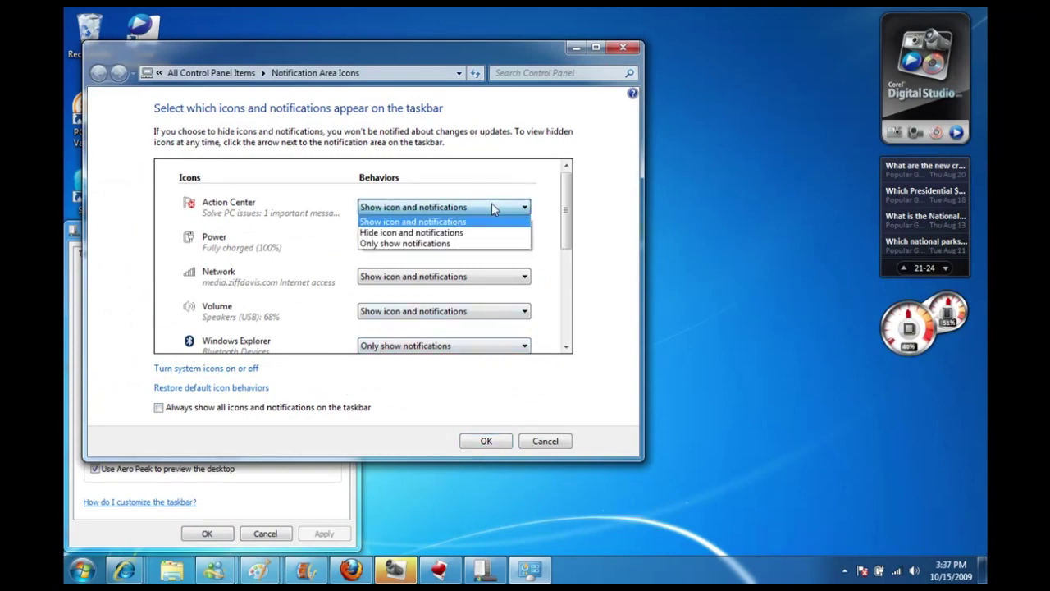
pyautogui.click(159, 412)
pyautogui.click(160, 410)
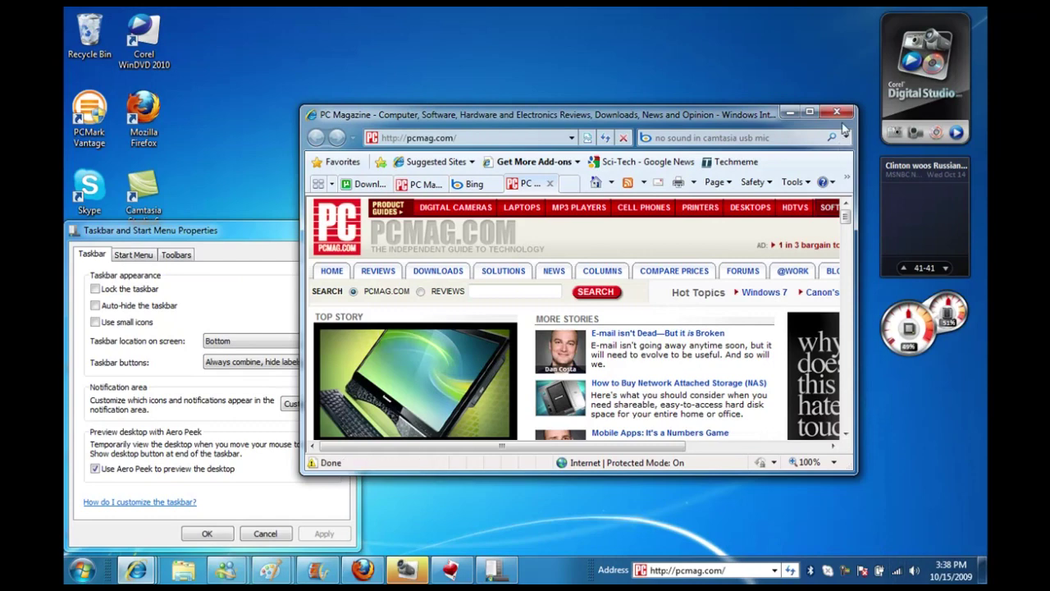
# Step: Close Internet Explorer along with all its open tabs
pyautogui.click(836, 110)
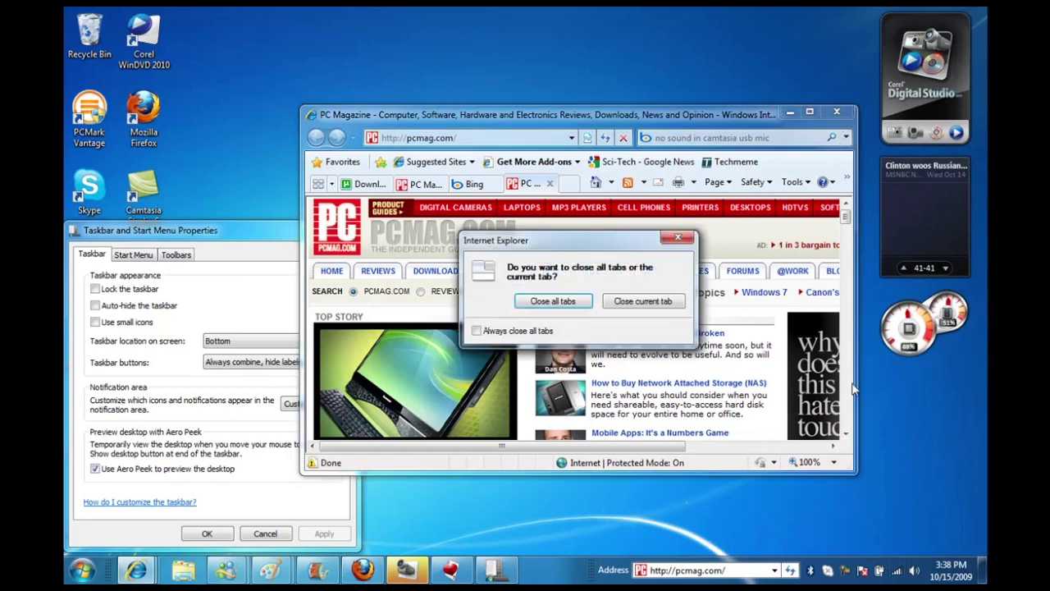
pyautogui.press('Return')
pyautogui.click(896, 570)
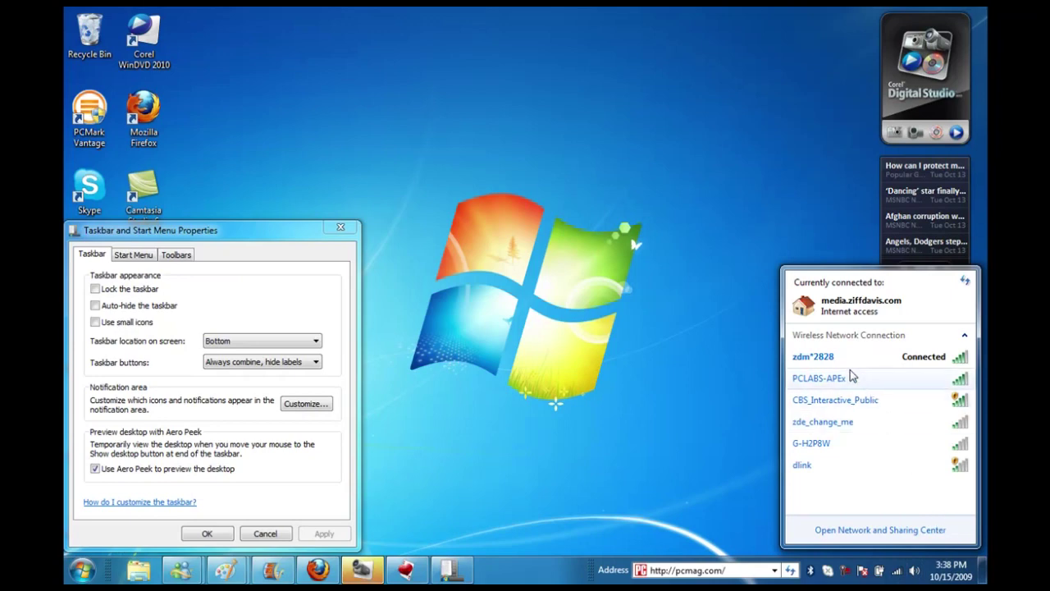
# Step: Expand CBS_Interactive_Public in the wireless list, then close the flyout and taskbar settings
pyautogui.moveTo(851, 374)
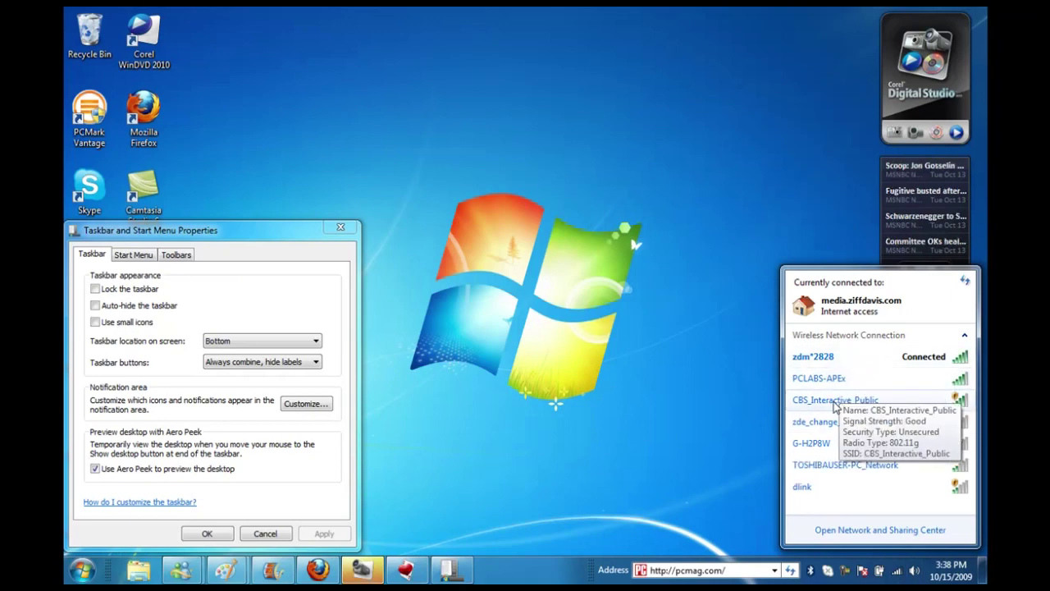
pyautogui.click(835, 401)
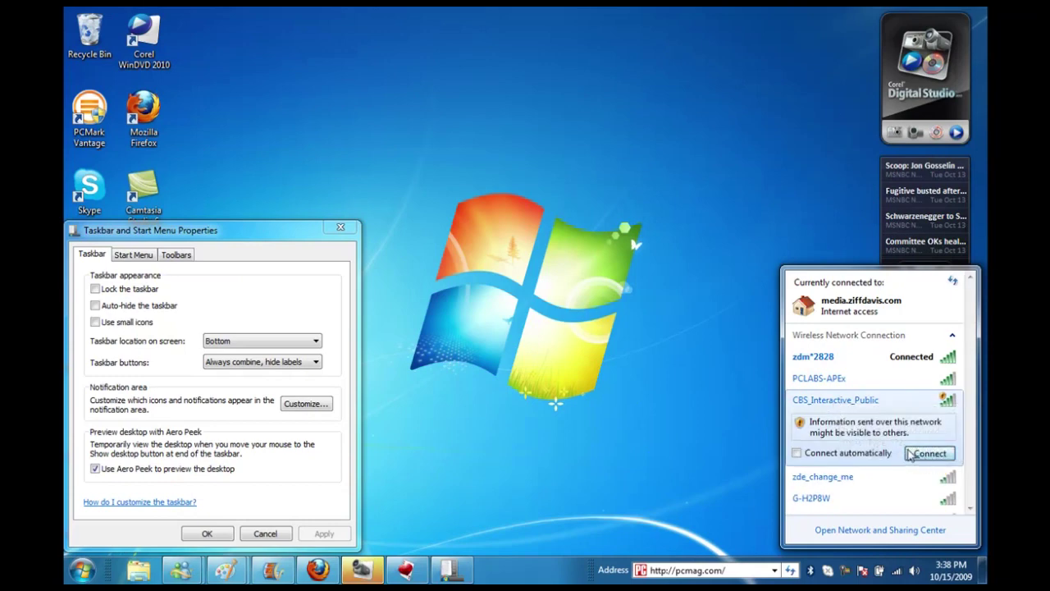
pyautogui.click(924, 456)
pyautogui.click(340, 227)
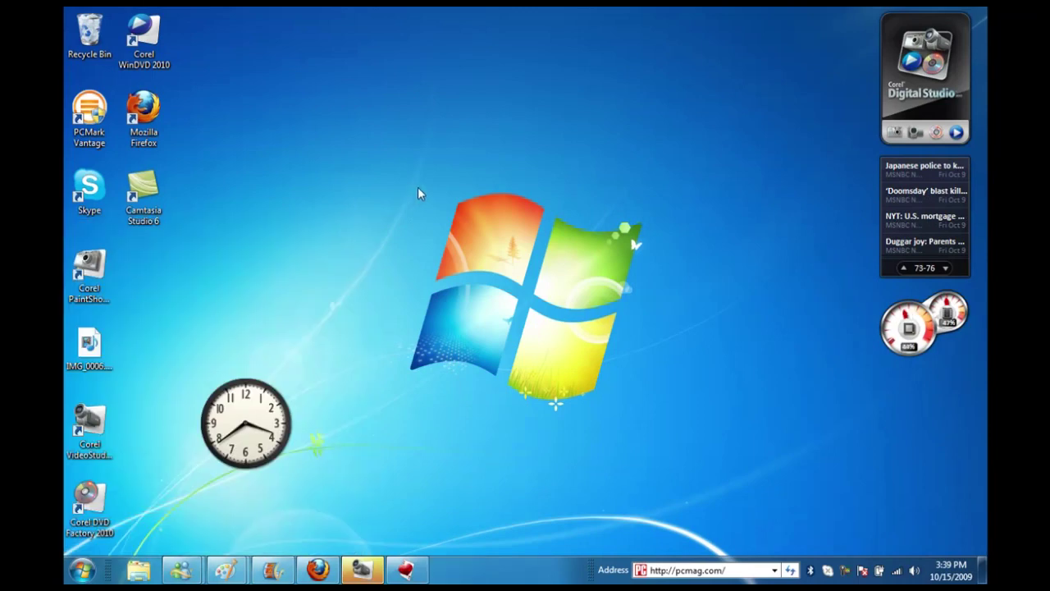
# Step: Open Personalization from the desktop menu and apply the Architecture theme
pyautogui.rightClick(404, 191)
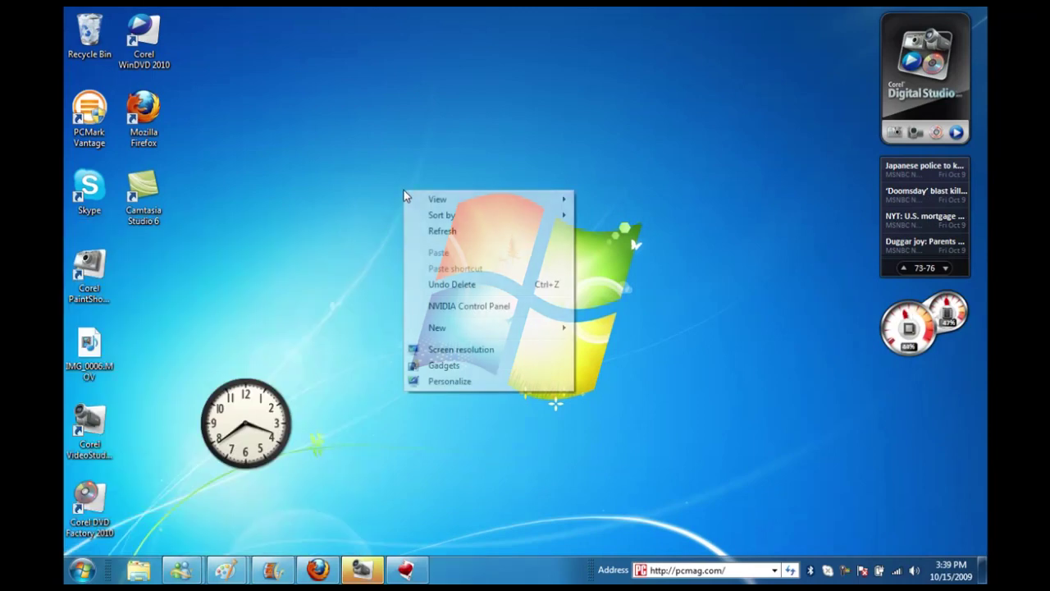
pyautogui.click(465, 385)
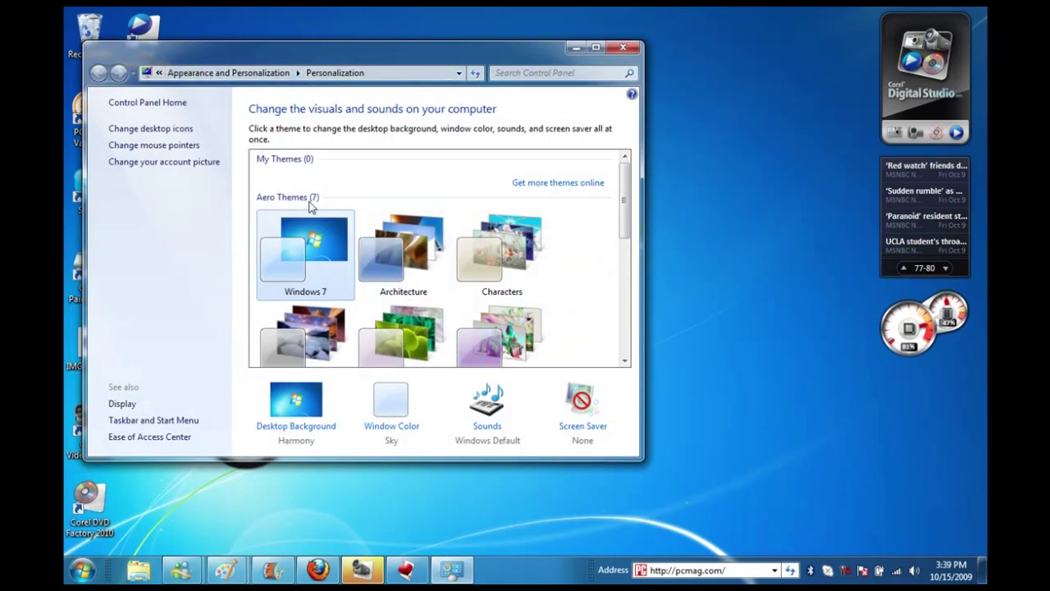
pyautogui.click(402, 250)
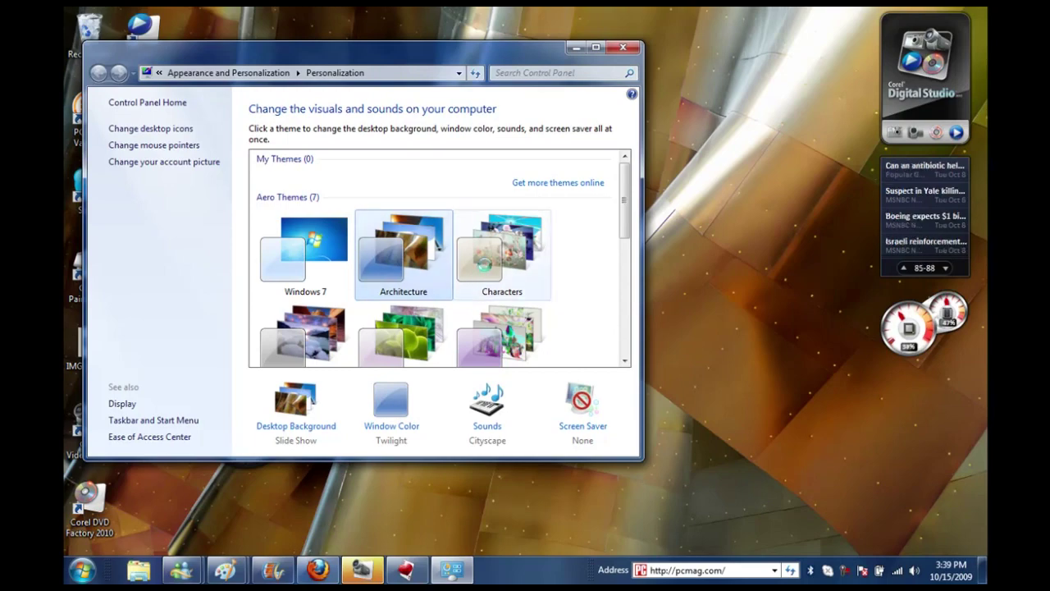
# Step: Cycle through Characters, Landscapes, Nature, Scenes and United States themes, ending on Windows Classic
pyautogui.click(487, 271)
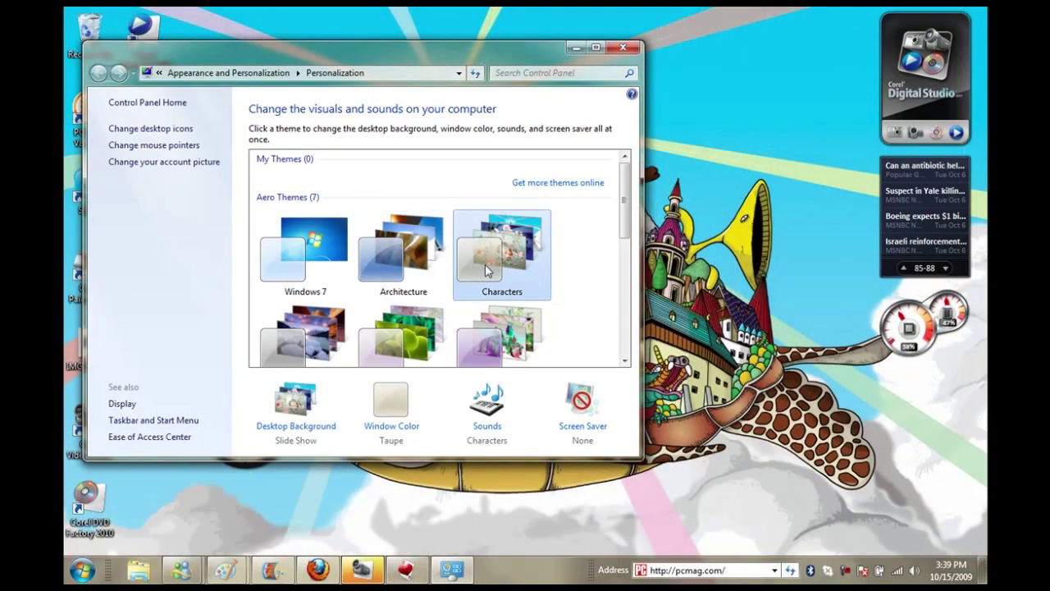
pyautogui.click(311, 337)
pyautogui.click(361, 327)
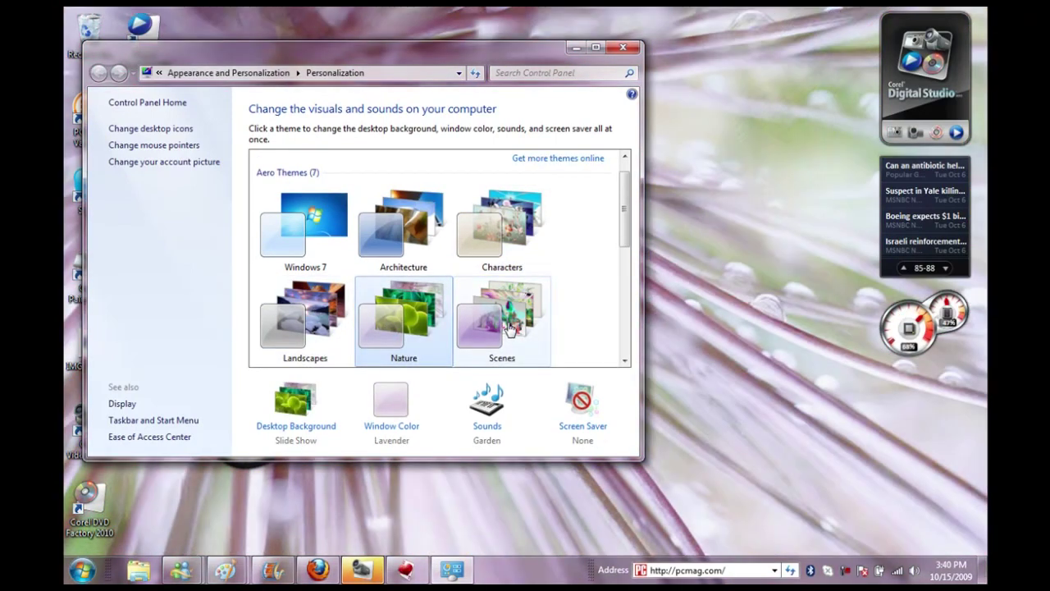
pyautogui.click(509, 328)
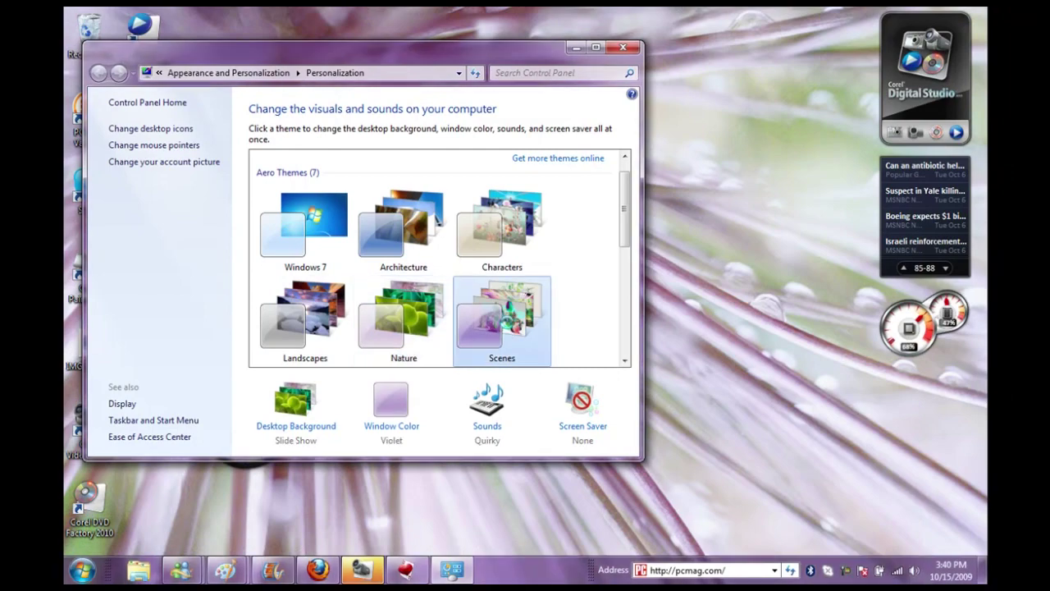
pyautogui.scroll(-2, 624, 283)
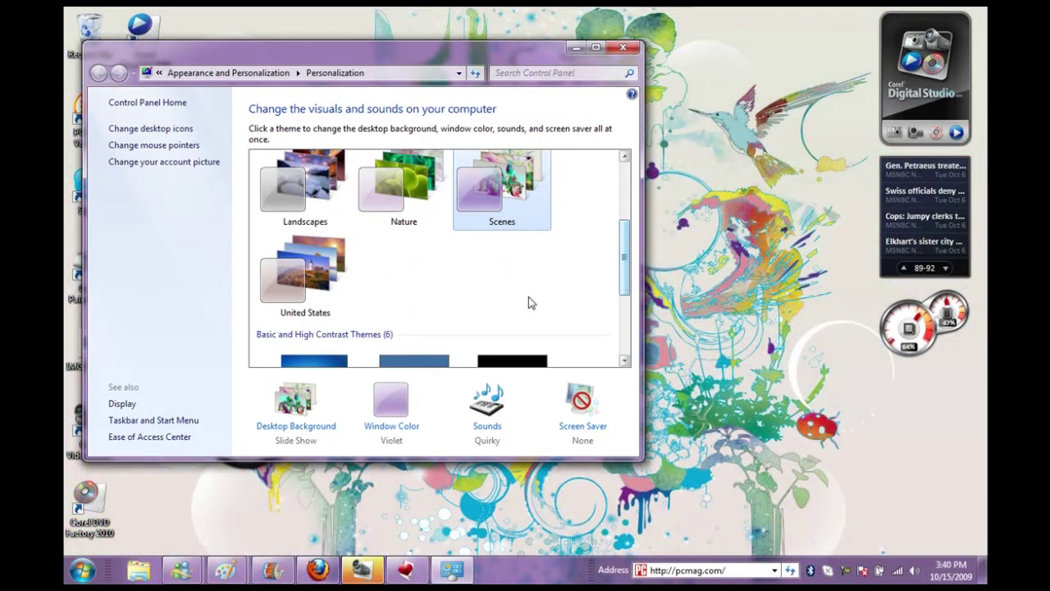
pyautogui.click(316, 283)
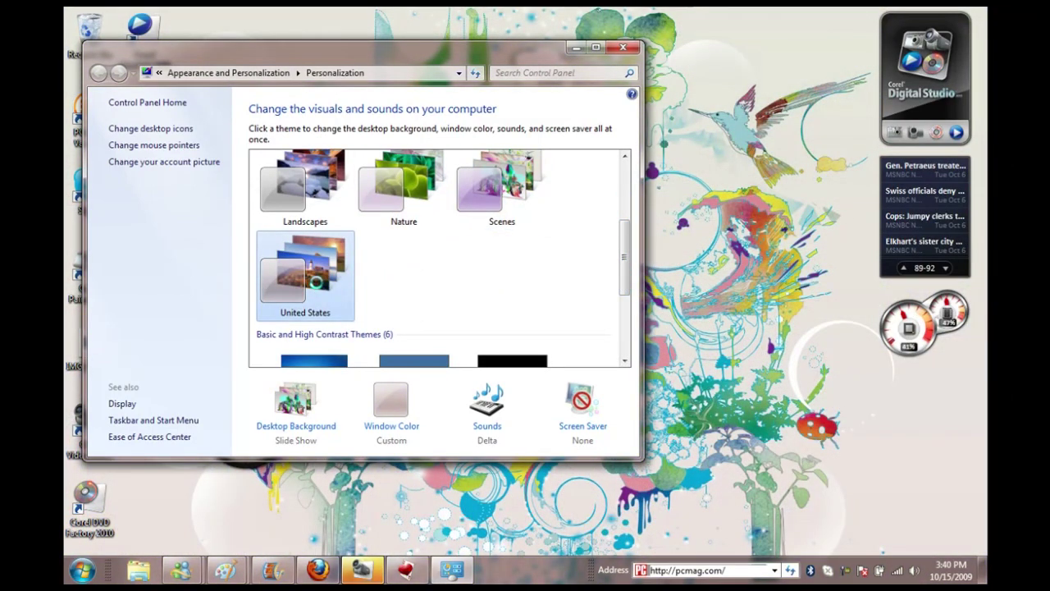
pyautogui.scroll(-3, 316, 281)
pyautogui.click(412, 238)
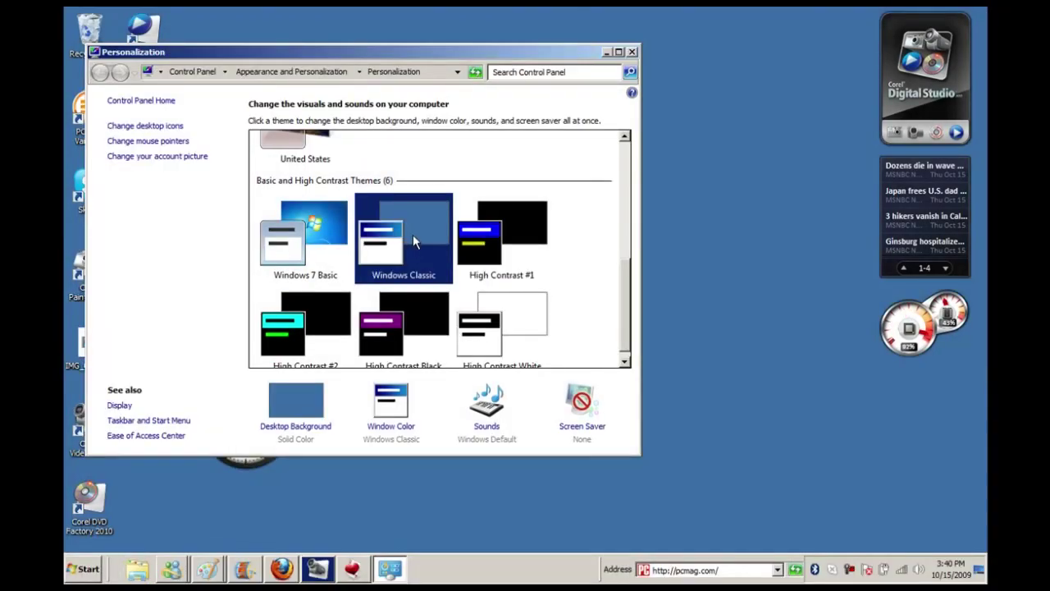
# Step: Browse the online theme gallery, then close it and the Personalization window
pyautogui.click(86, 569)
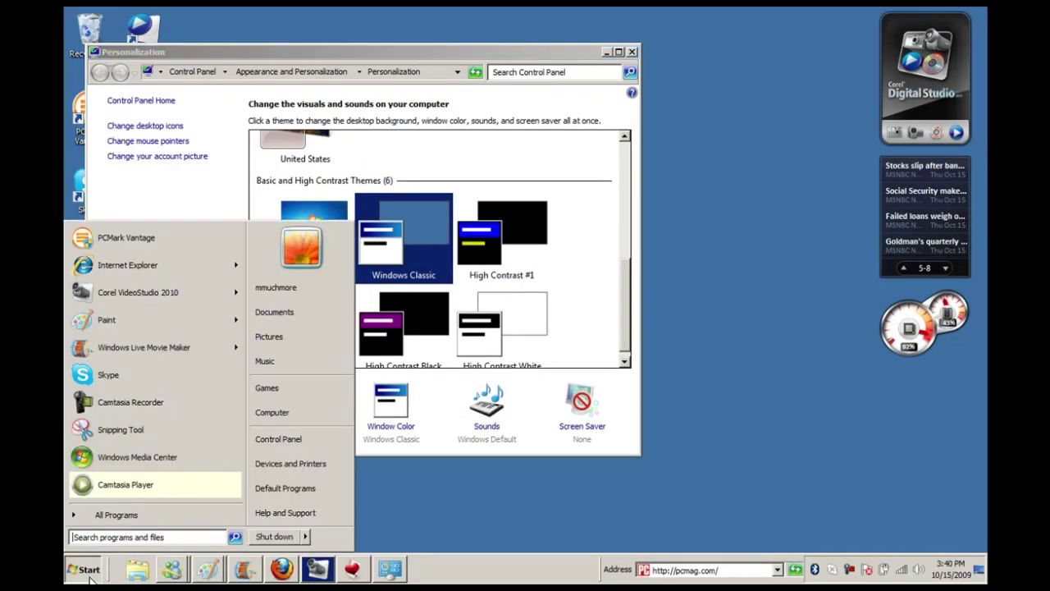
pyautogui.click(87, 571)
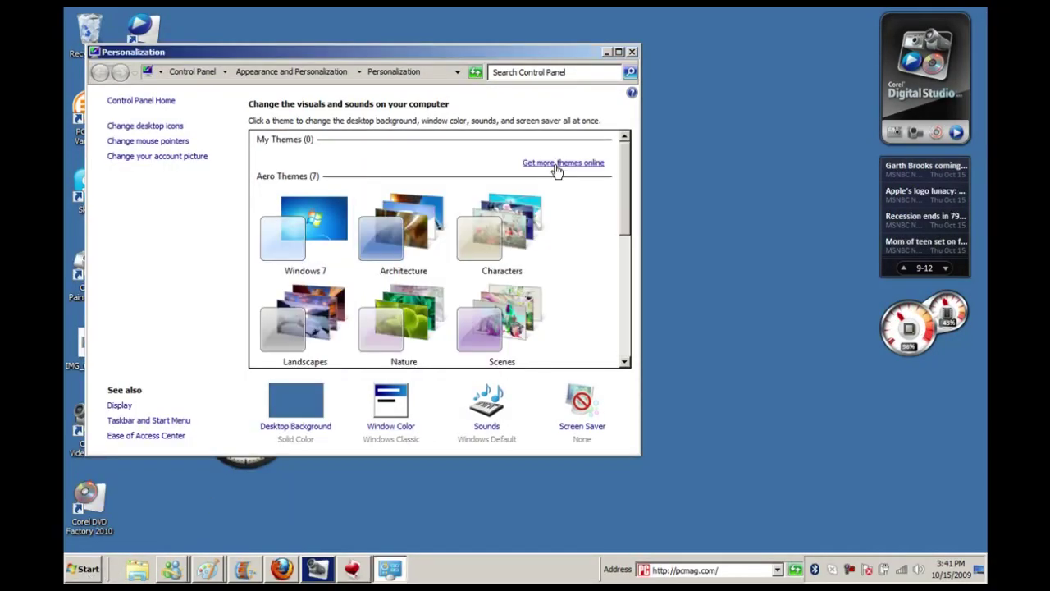
pyautogui.click(557, 168)
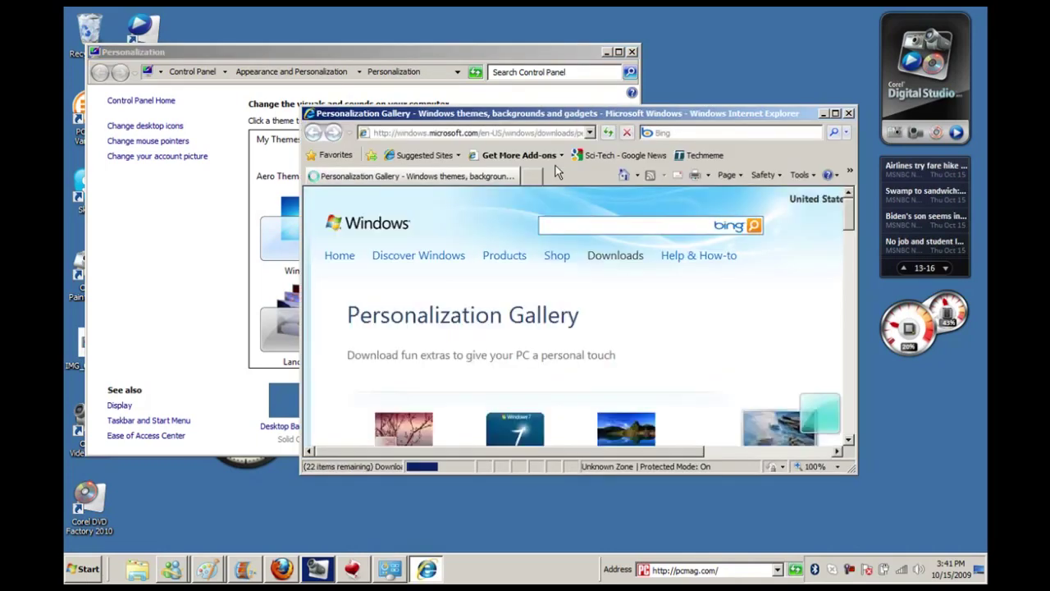
pyautogui.moveTo(844, 222); pyautogui.dragTo(845, 254)
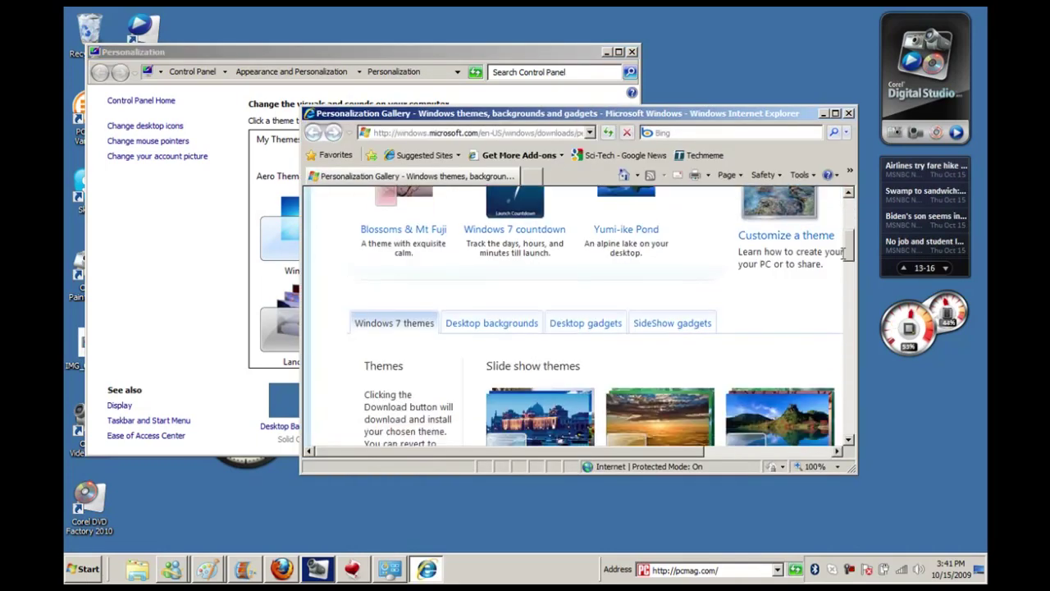
pyautogui.click(848, 114)
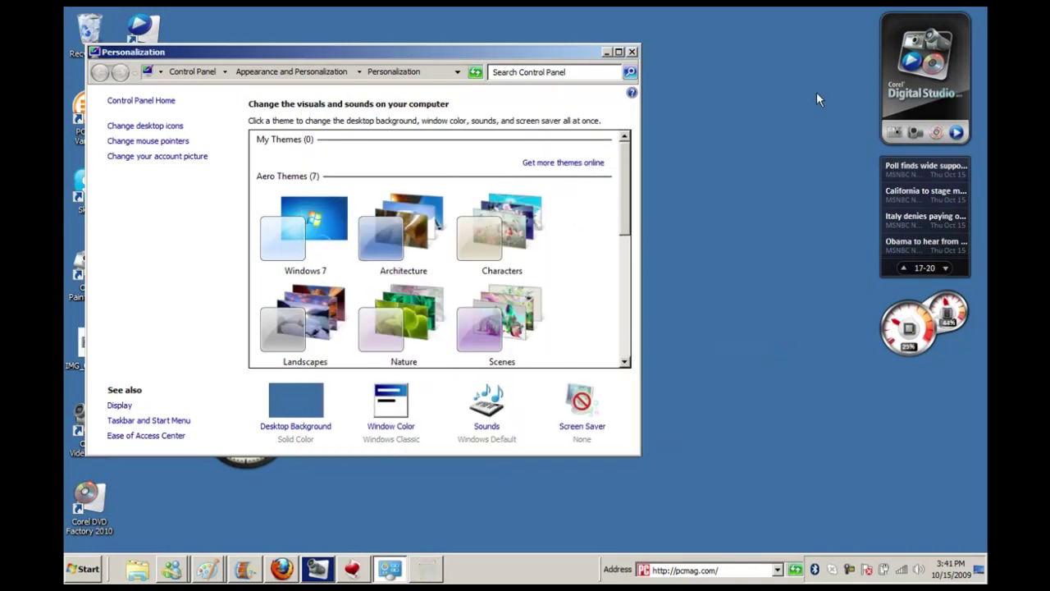
pyautogui.click(632, 53)
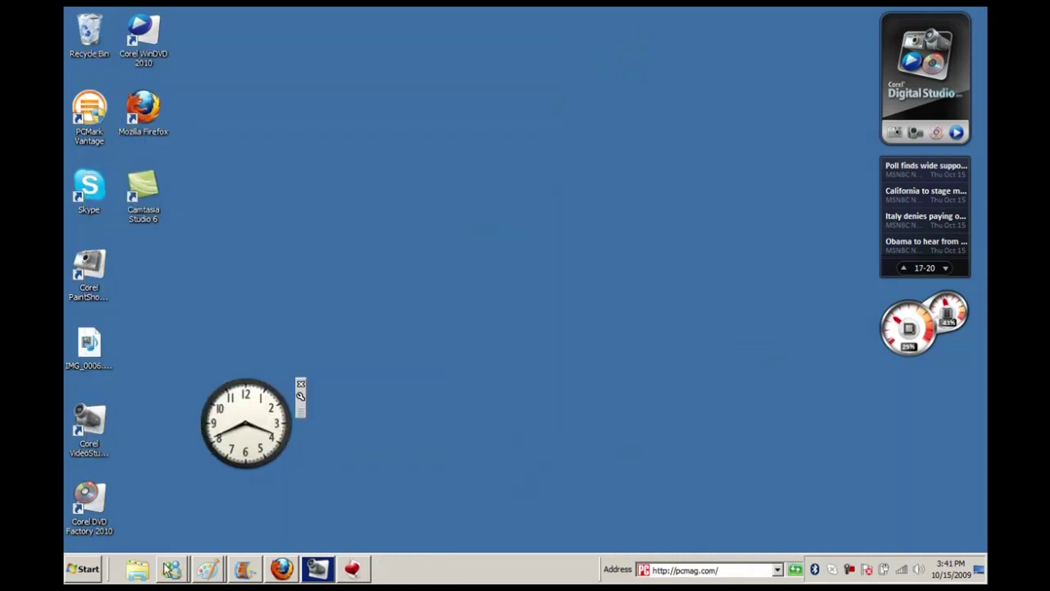
# Step: Open the Documents library and review its 2 included locations, cancelling the Add folder dialog
pyautogui.click(138, 568)
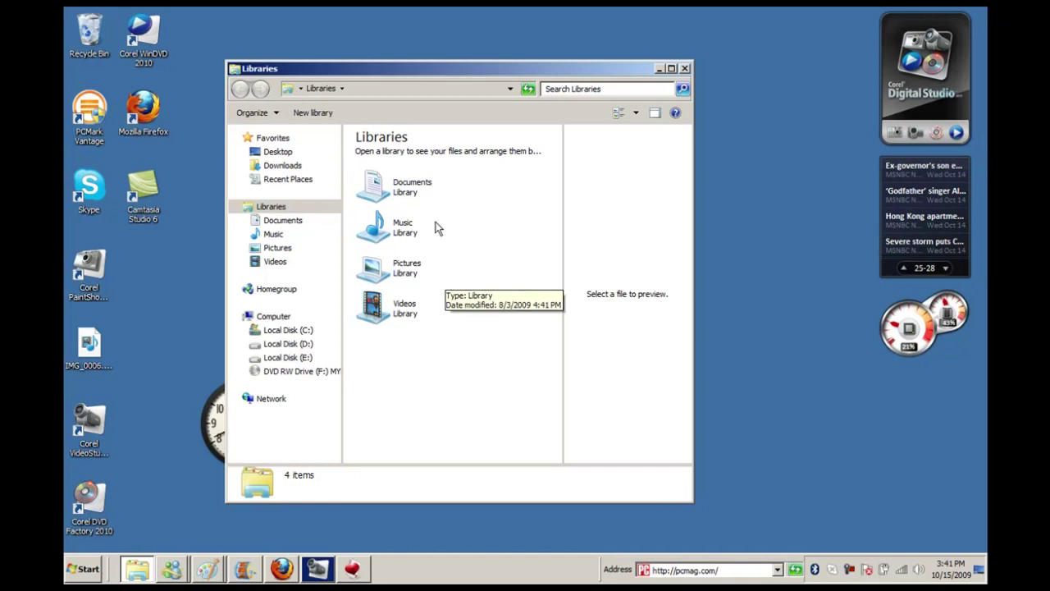
pyautogui.doubleClick(417, 194)
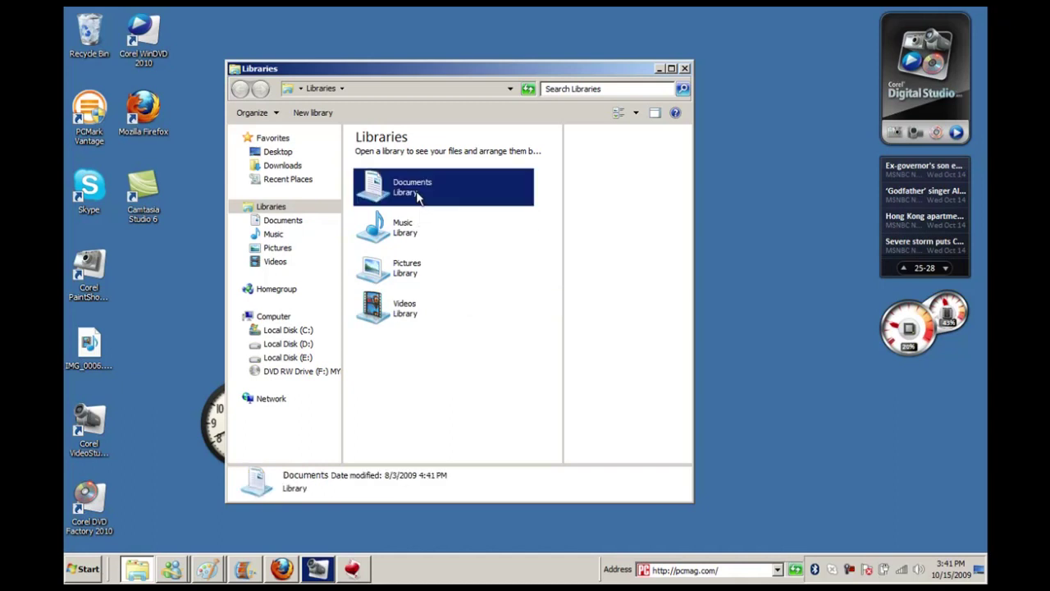
pyautogui.moveTo(412, 159)
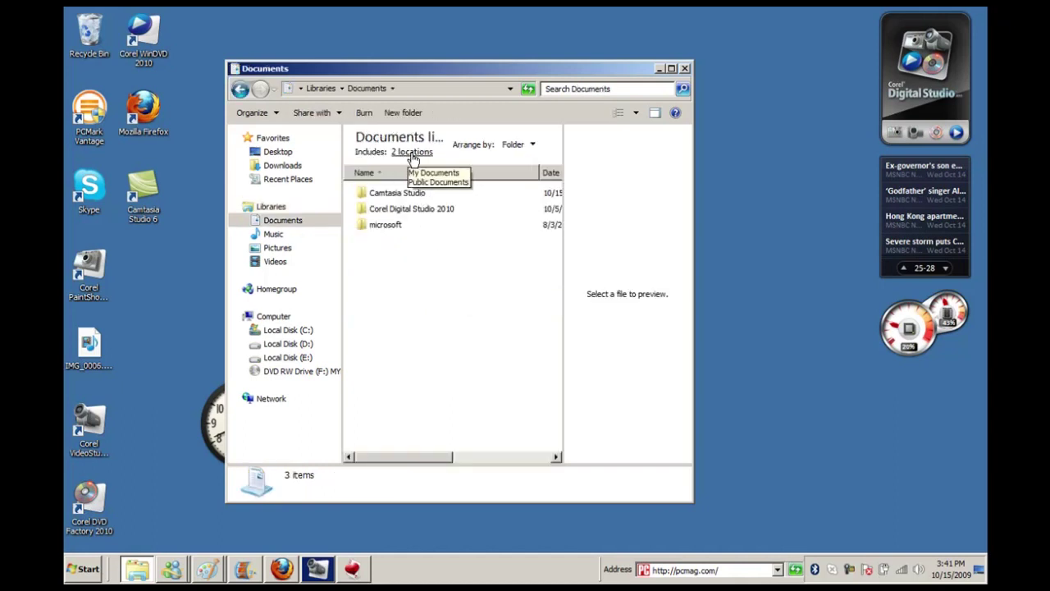
pyautogui.click(413, 153)
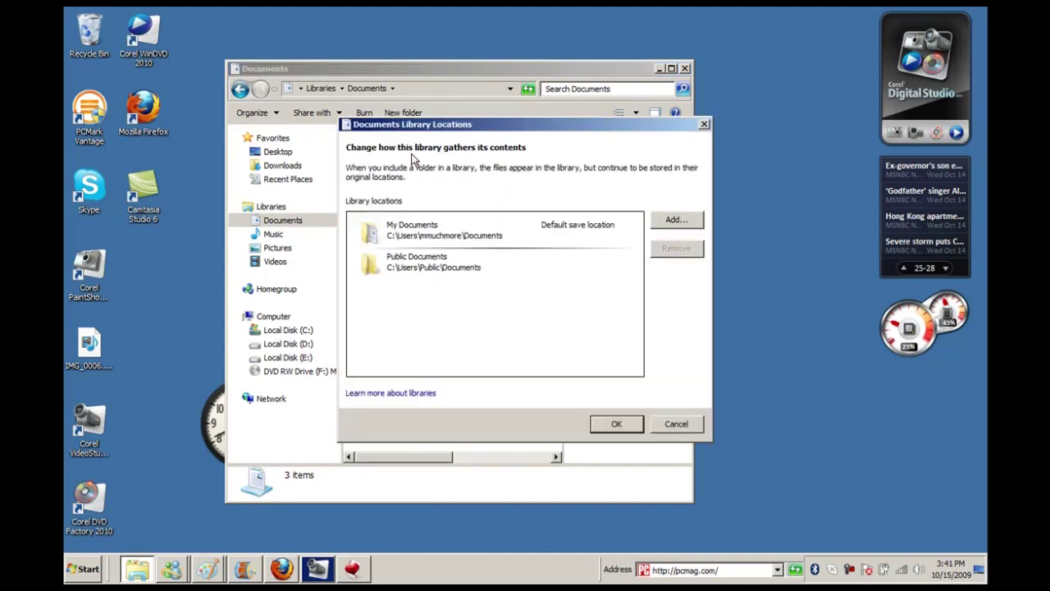
pyautogui.click(673, 223)
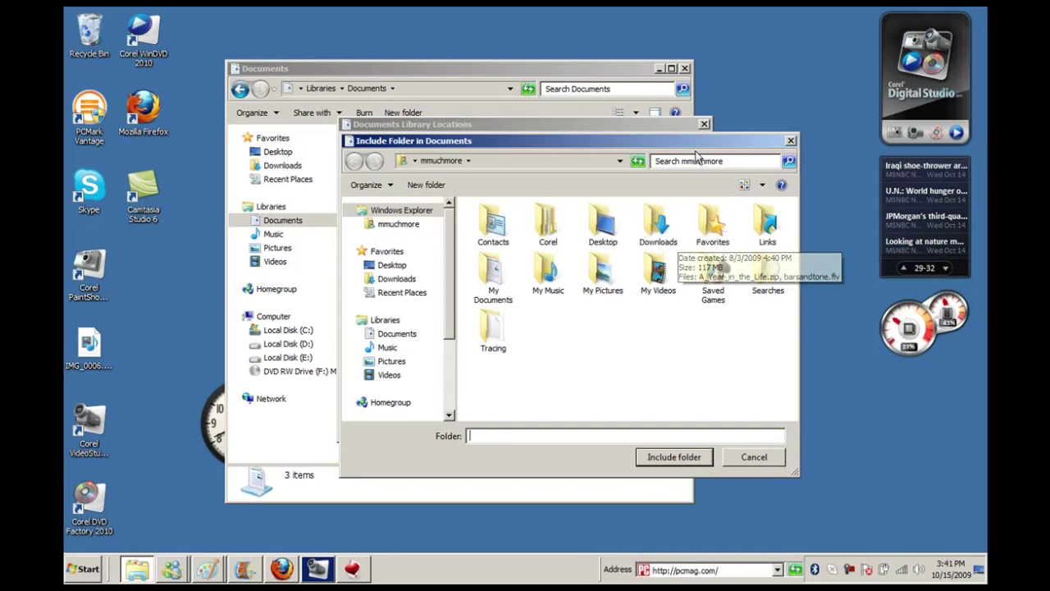
pyautogui.click(791, 140)
pyautogui.click(703, 123)
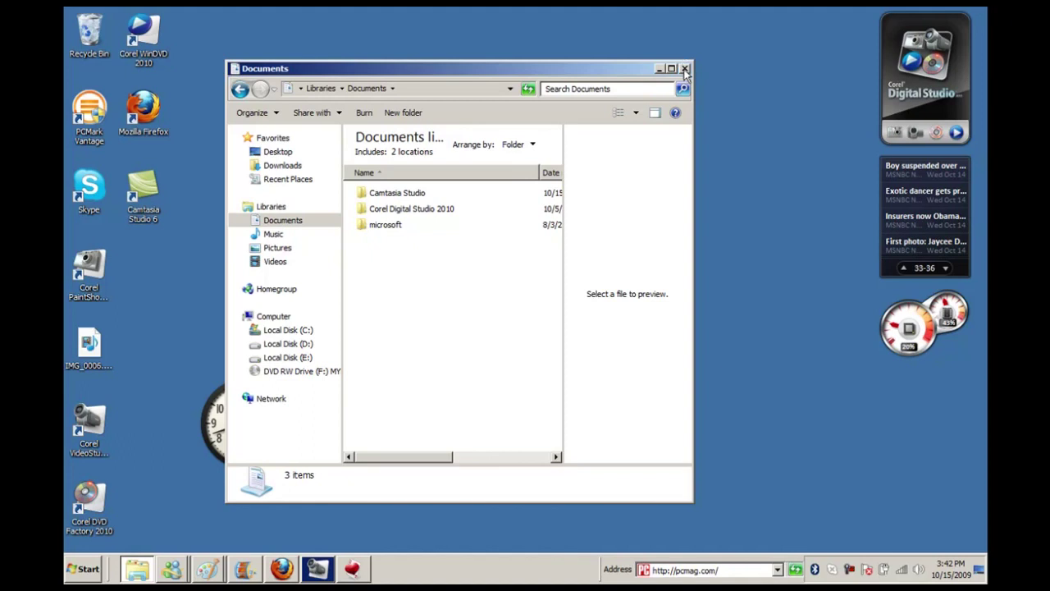
# Step: Close the Documents library window, open the Start menu, and start connecting to the wireless network
pyautogui.click(685, 68)
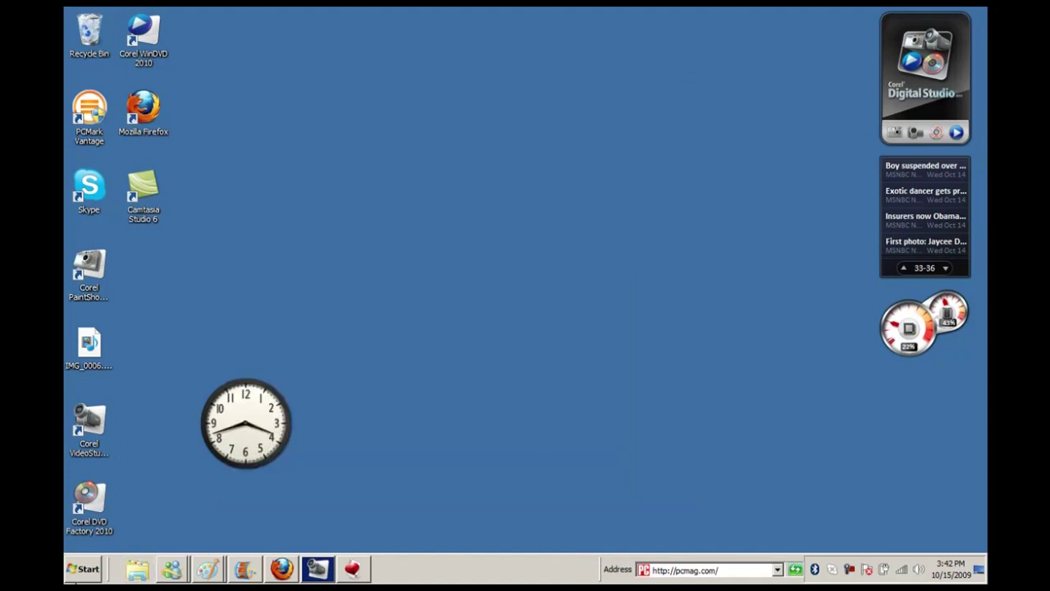
pyautogui.click(81, 571)
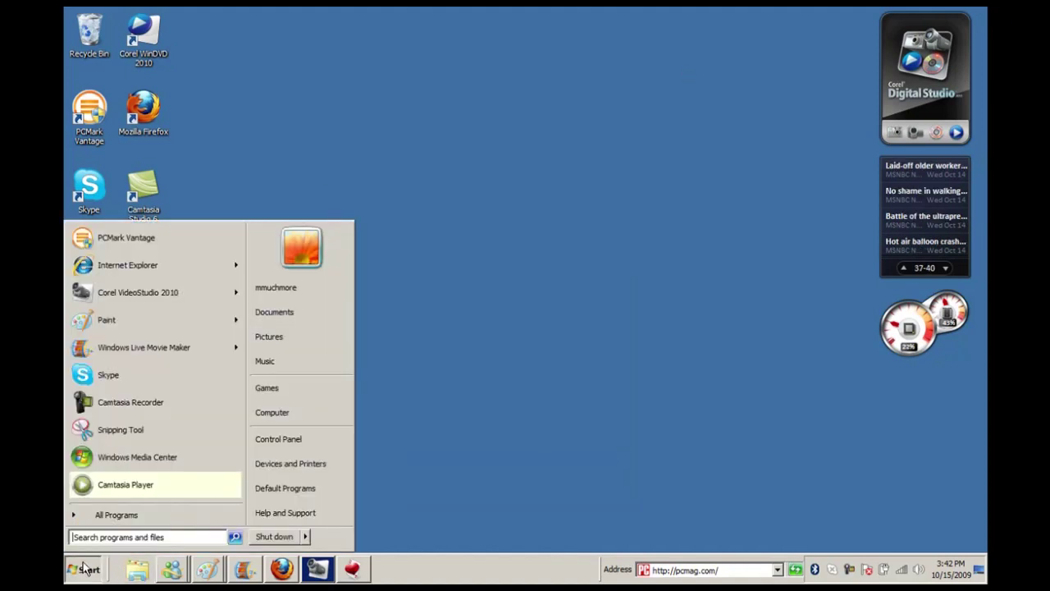
pyautogui.moveTo(181, 280)
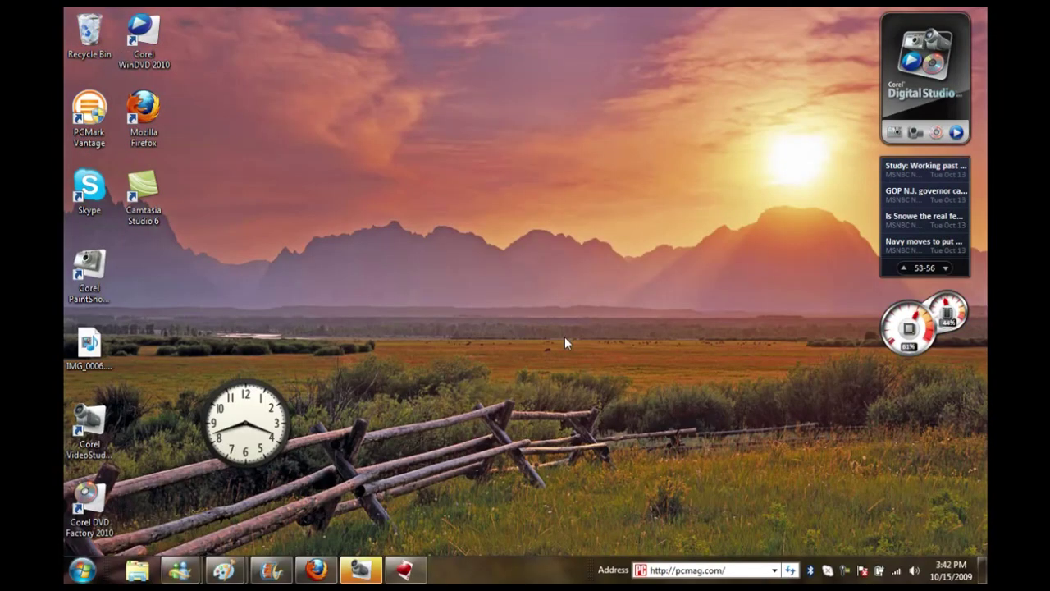
pyautogui.click(82, 570)
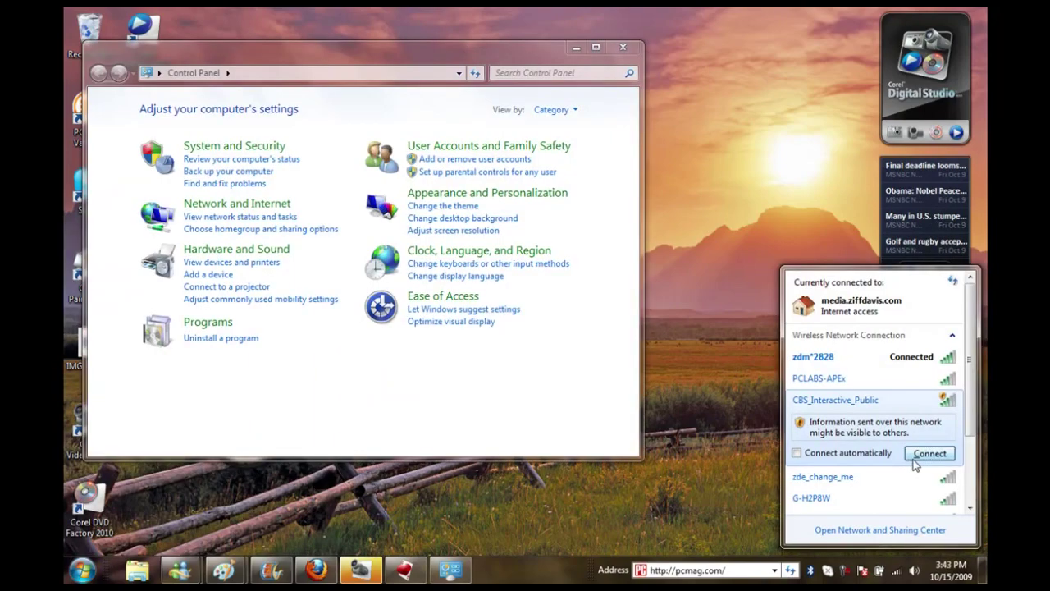
pyautogui.click(918, 454)
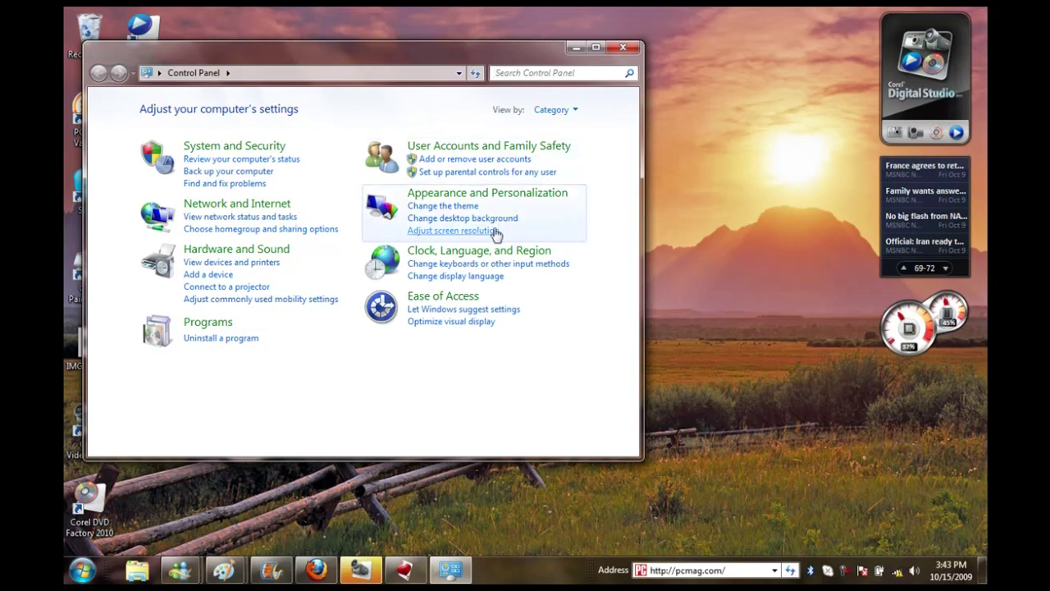
# Step: Go to Network and Internet, then HomeGroup, in Control Panel
pyautogui.click(235, 205)
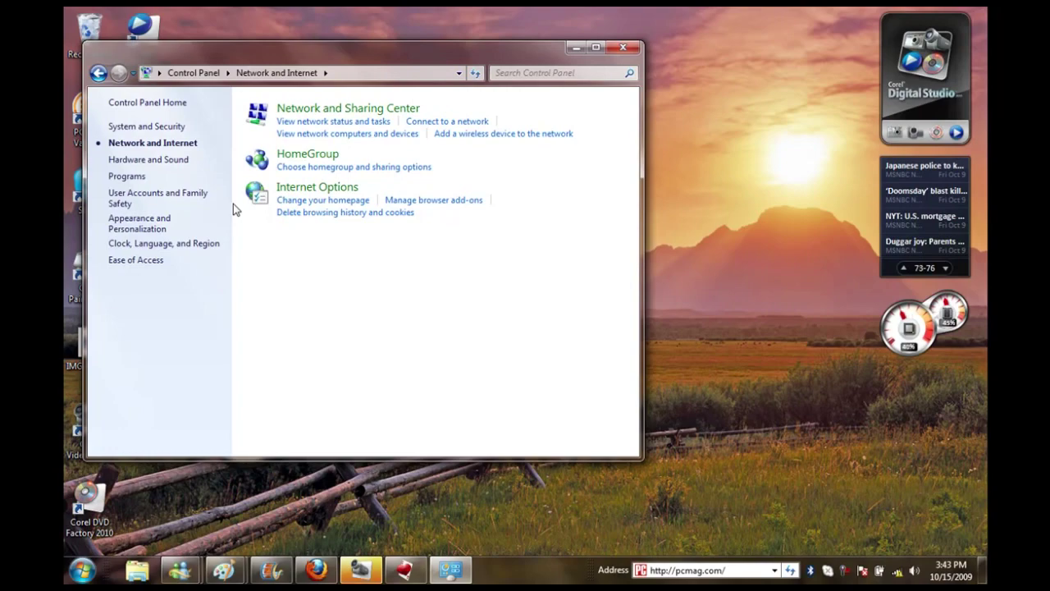
pyautogui.click(283, 167)
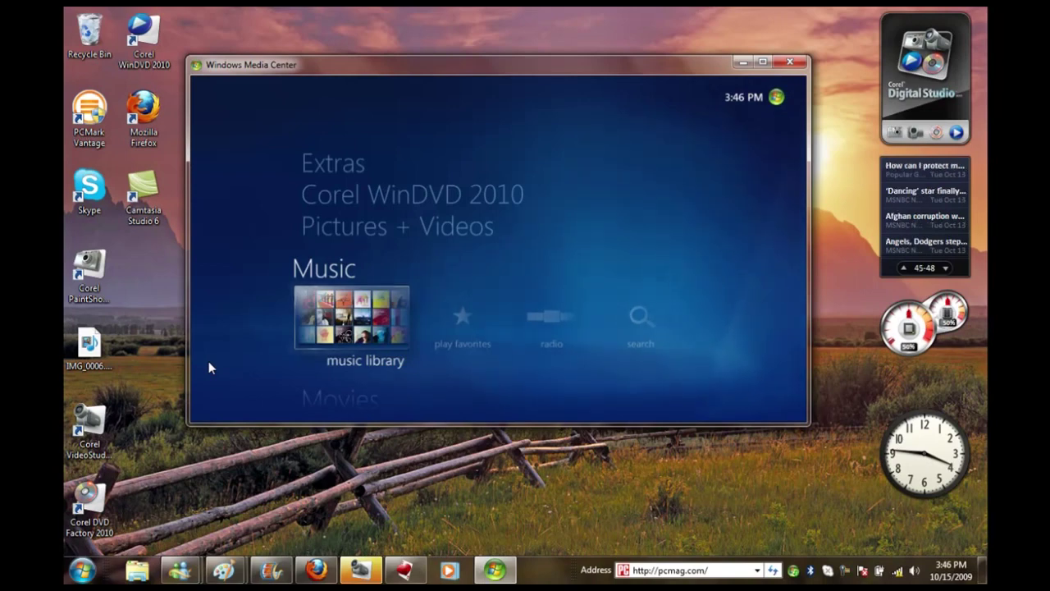
# Step: Step from Music down through Movies to the TV section and back to Movies
pyautogui.press('Down')
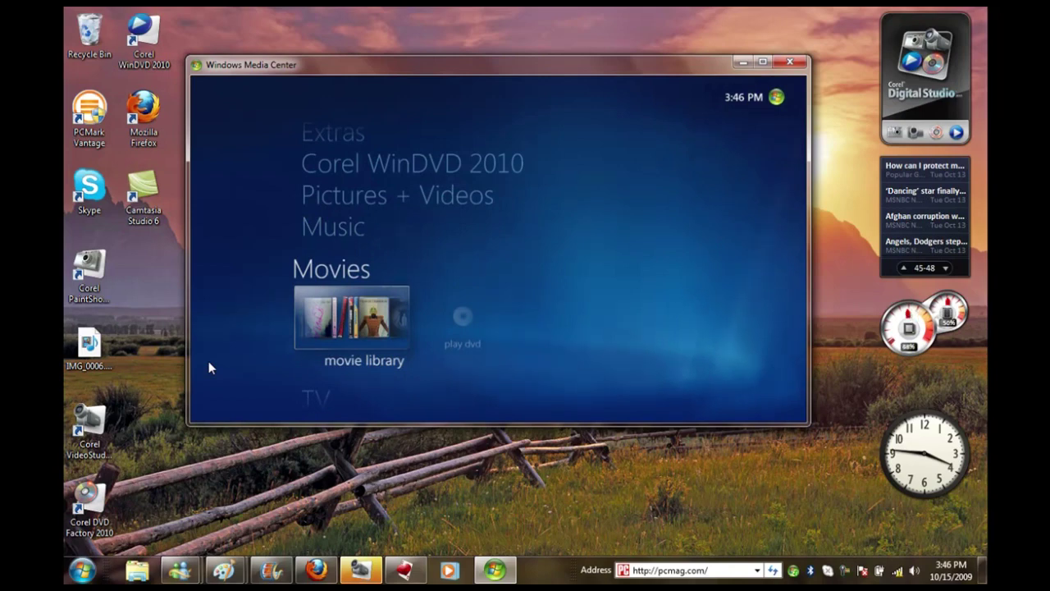
pyautogui.press('Up')
pyautogui.press('Down')
pyautogui.press('Down')
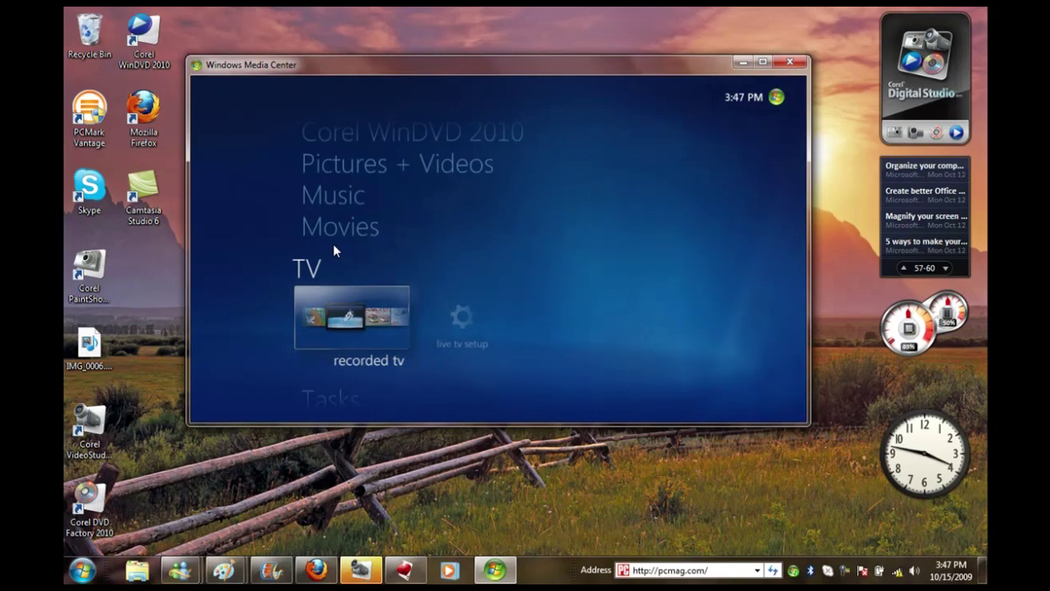
pyautogui.press('Up')
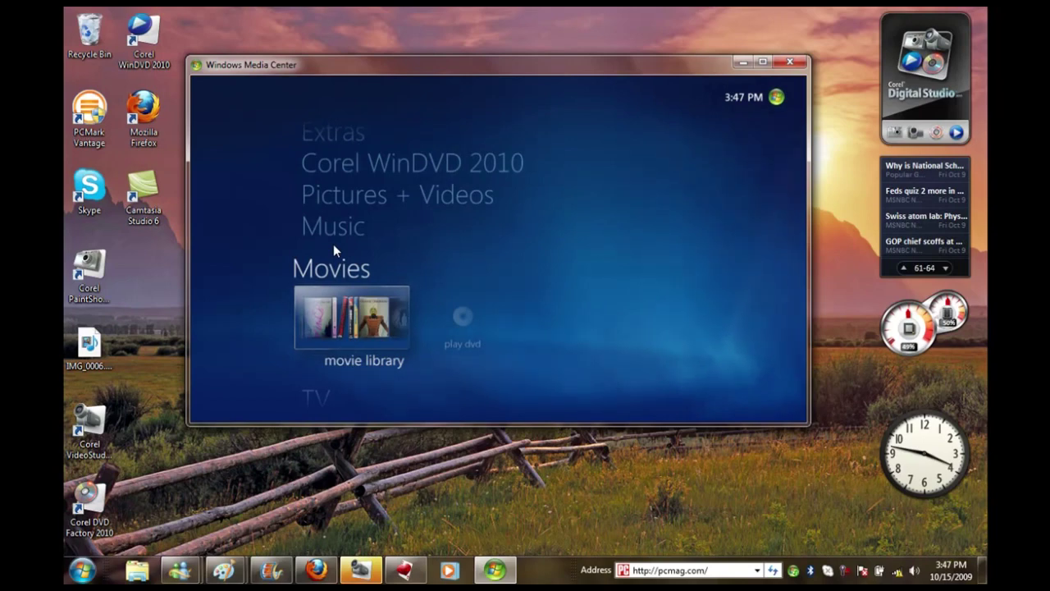
# Step: Return to Music, close Media Center with Alt+F4, and show the Start menu
pyautogui.press('Up')
pyautogui.hotkey('alt', 'F4')
pyautogui.click(78, 574)
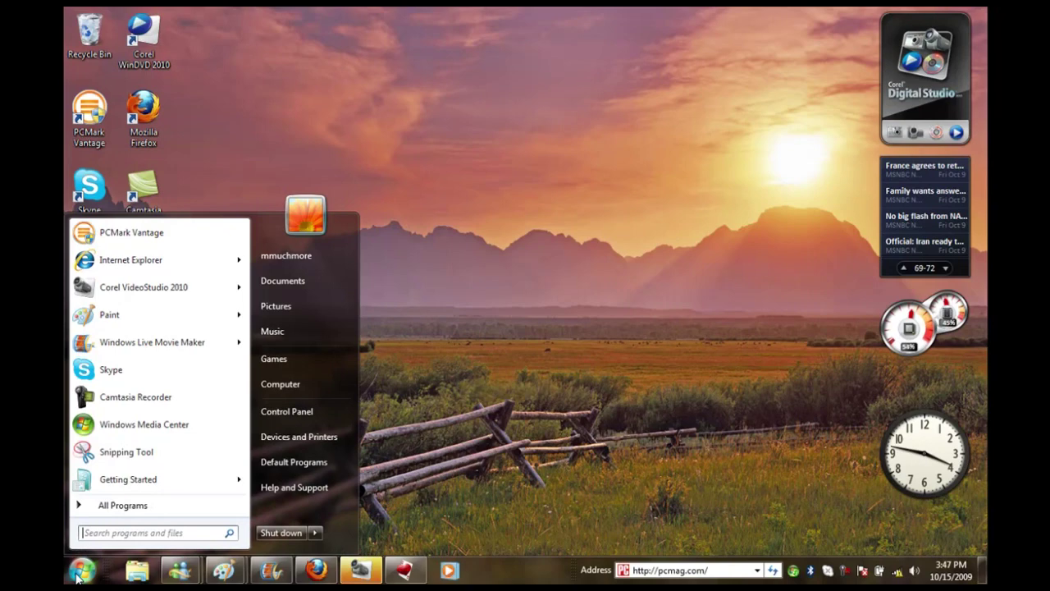
# Step: Open a blank Paint canvas, then launch Calculator via calc, switch it to Scientific view, and close it
pyautogui.click(159, 315)
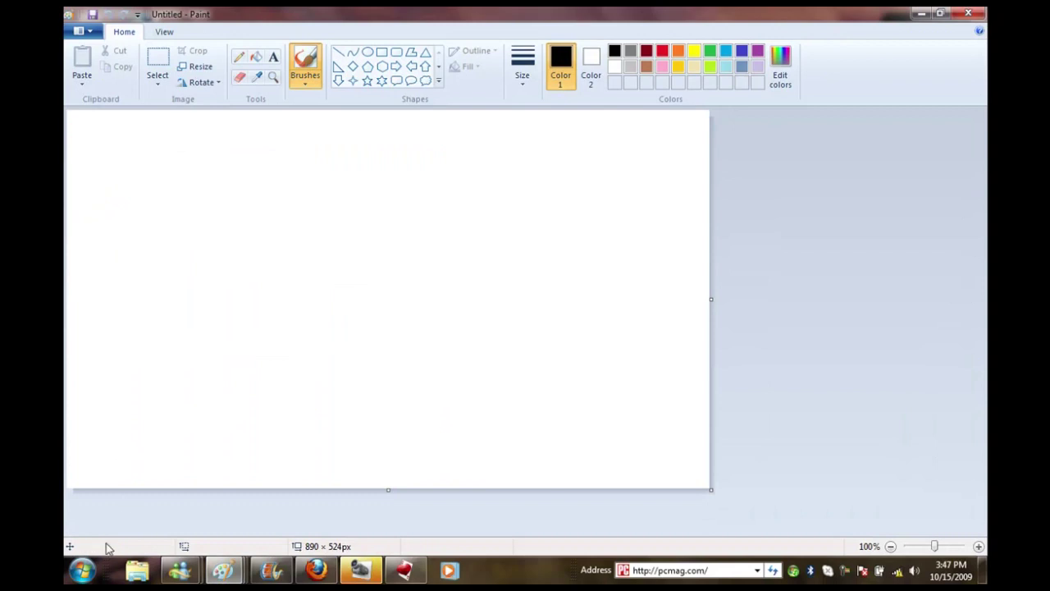
pyautogui.click(82, 570)
pyautogui.write('calc')
pyautogui.press('Return')
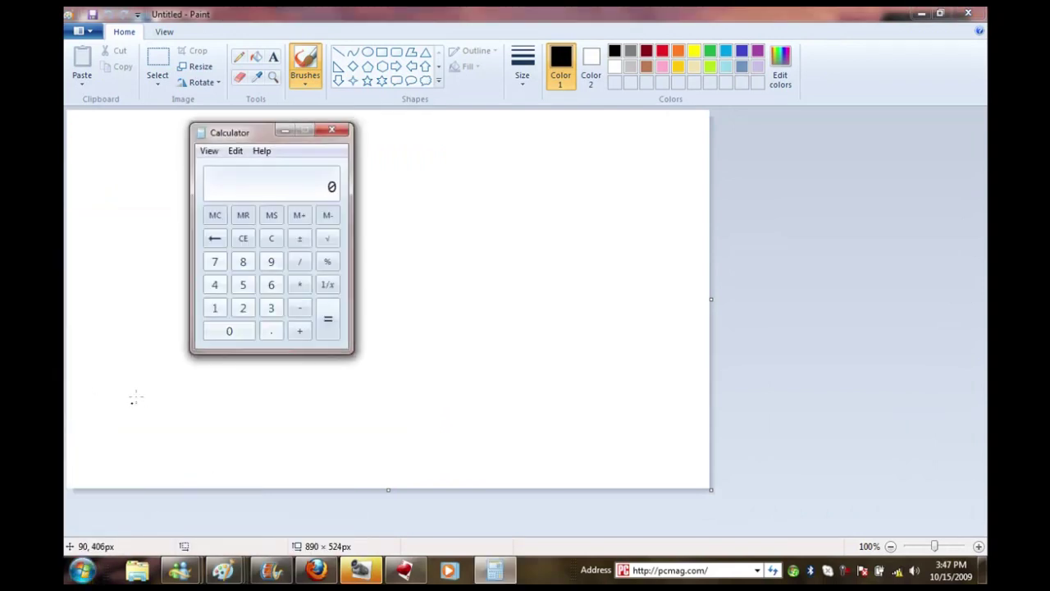
pyautogui.hotkey('alt', '2')
pyautogui.click(472, 131)
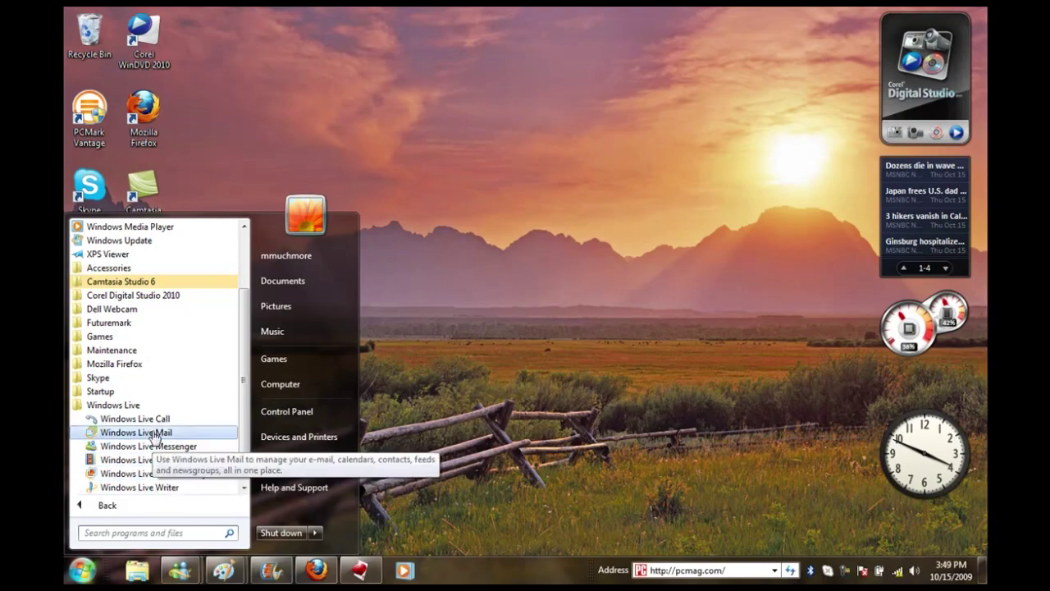
# Step: Launch Windows Live Messenger and Windows Live Mail from the Windows Live folder
pyautogui.click(169, 448)
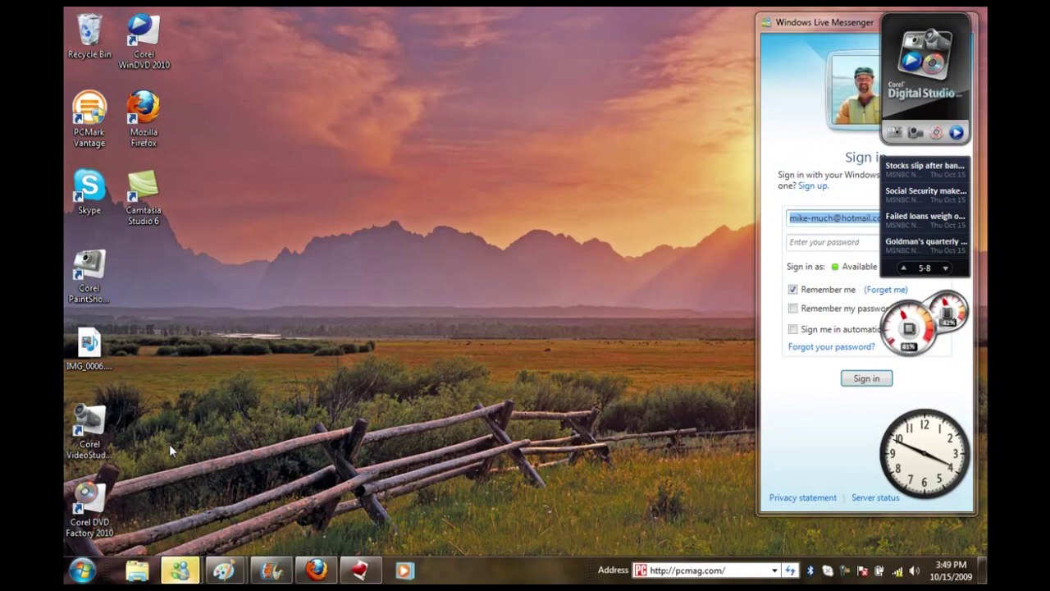
pyautogui.click(82, 570)
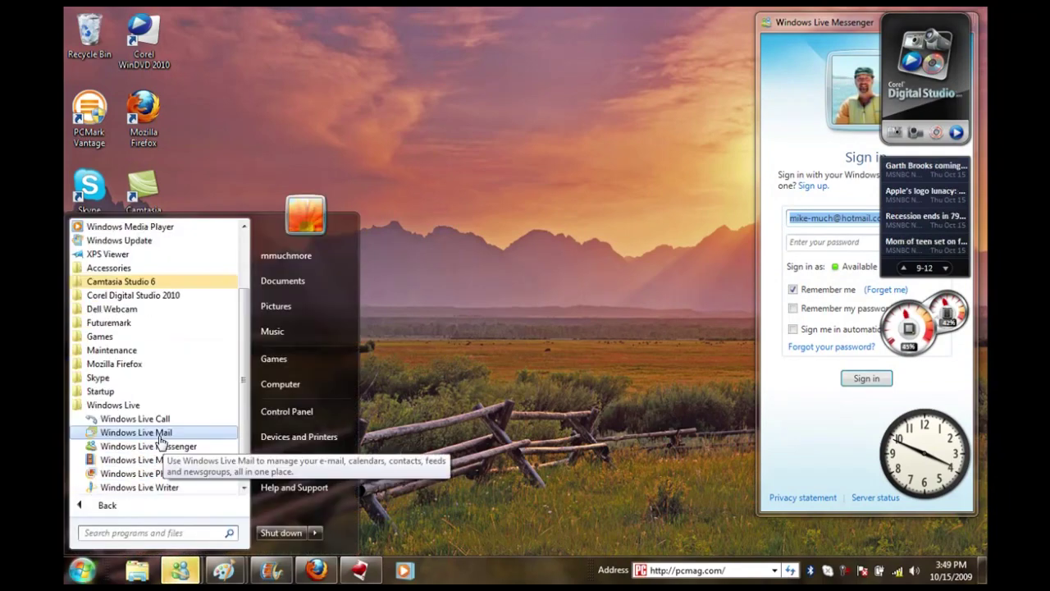
pyautogui.click(160, 437)
# Step: Launch Windows Live Movie Maker and Windows Live Photo Gallery from the Windows Live folder
pyautogui.click(82, 570)
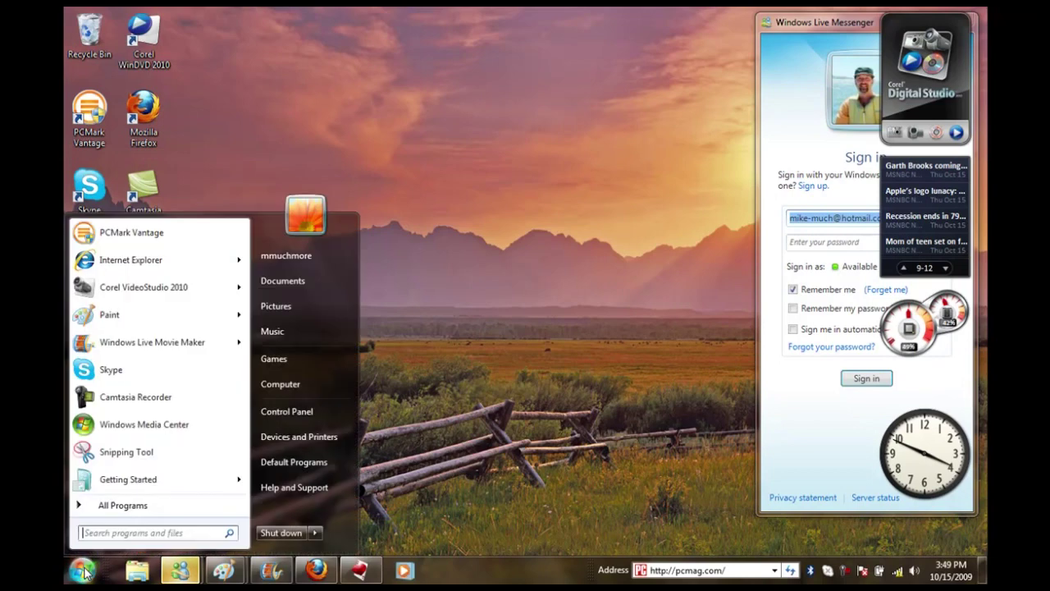
pyautogui.click(121, 505)
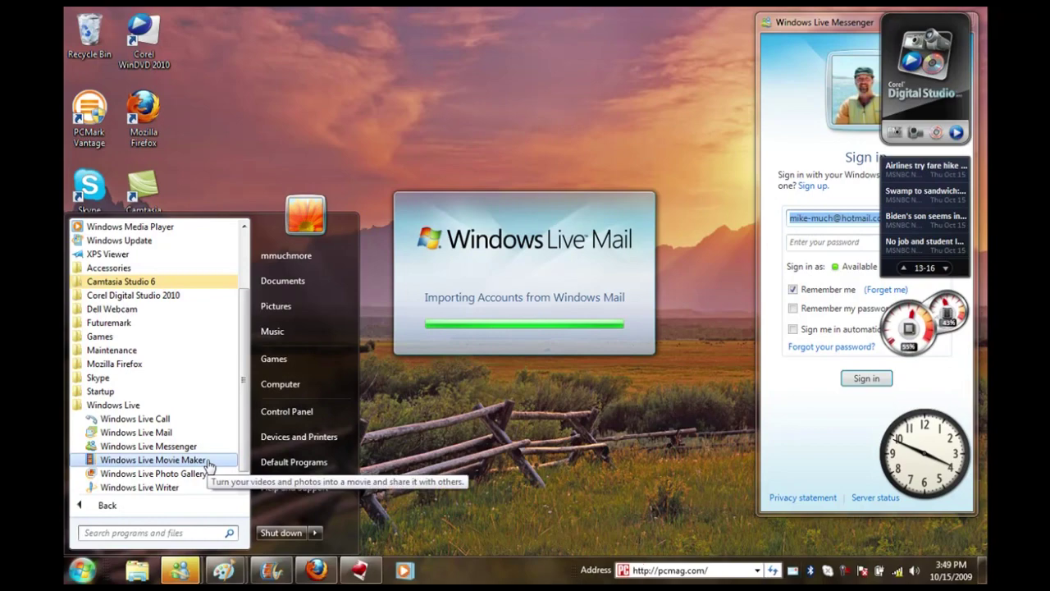
pyautogui.click(208, 462)
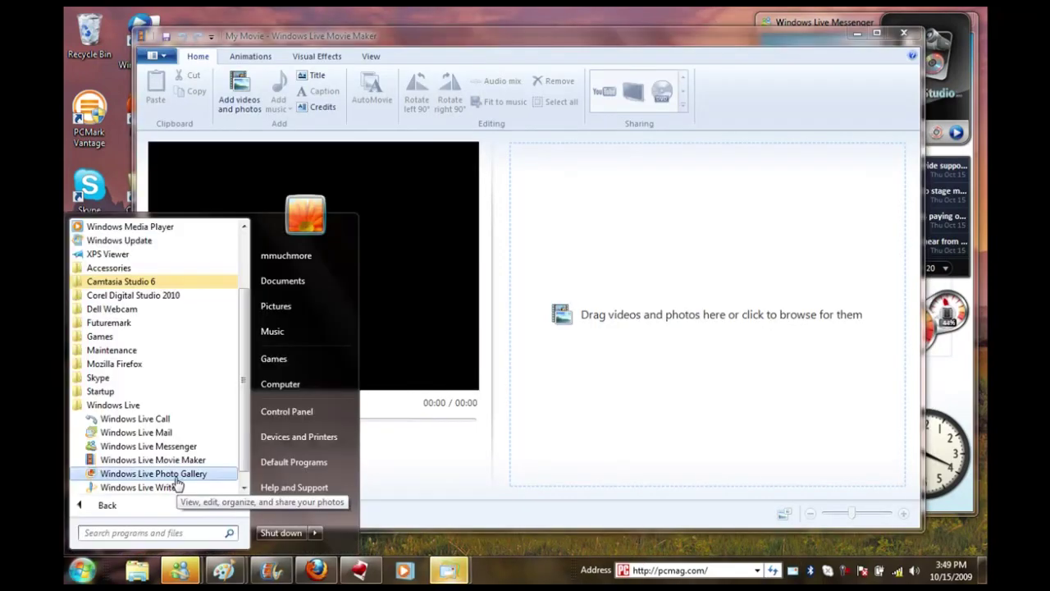
pyautogui.click(174, 468)
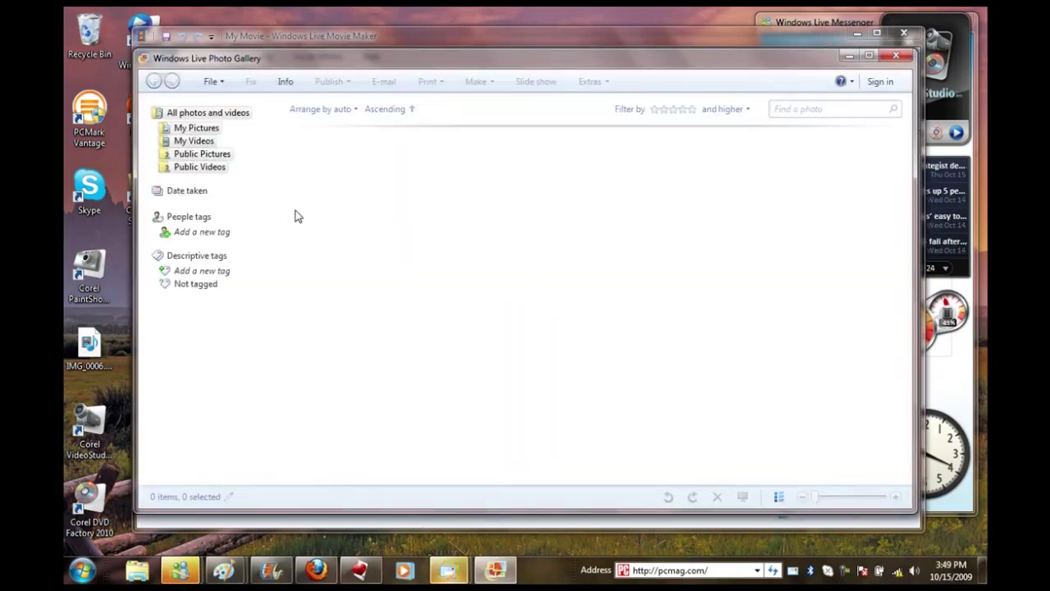
# Step: Show the My Pictures photos in Photo Gallery, preview a thumbnail, then bring up the Start menu
pyautogui.click(199, 131)
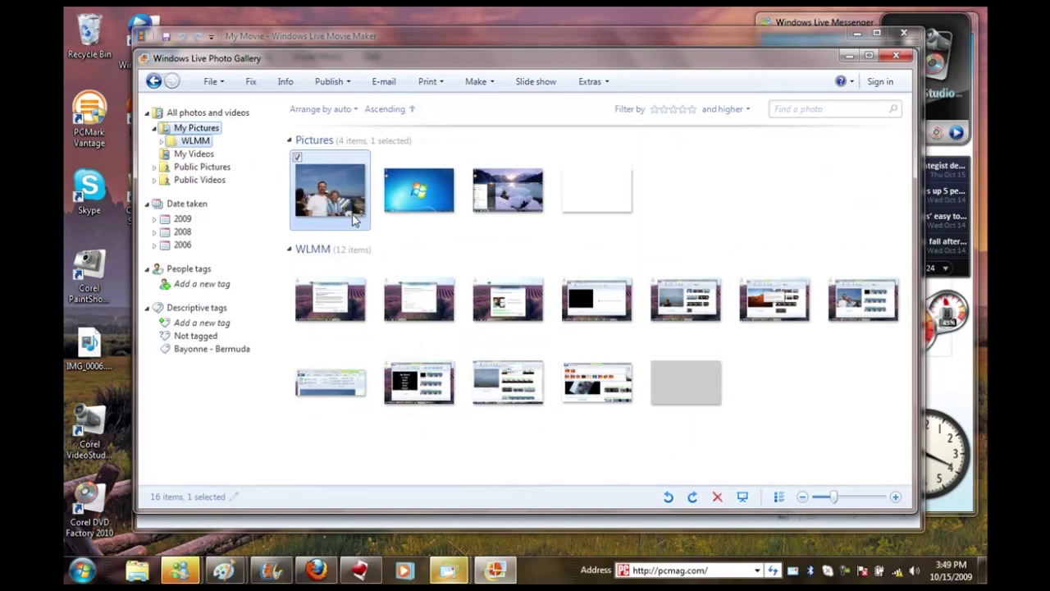
pyautogui.moveTo(355, 218)
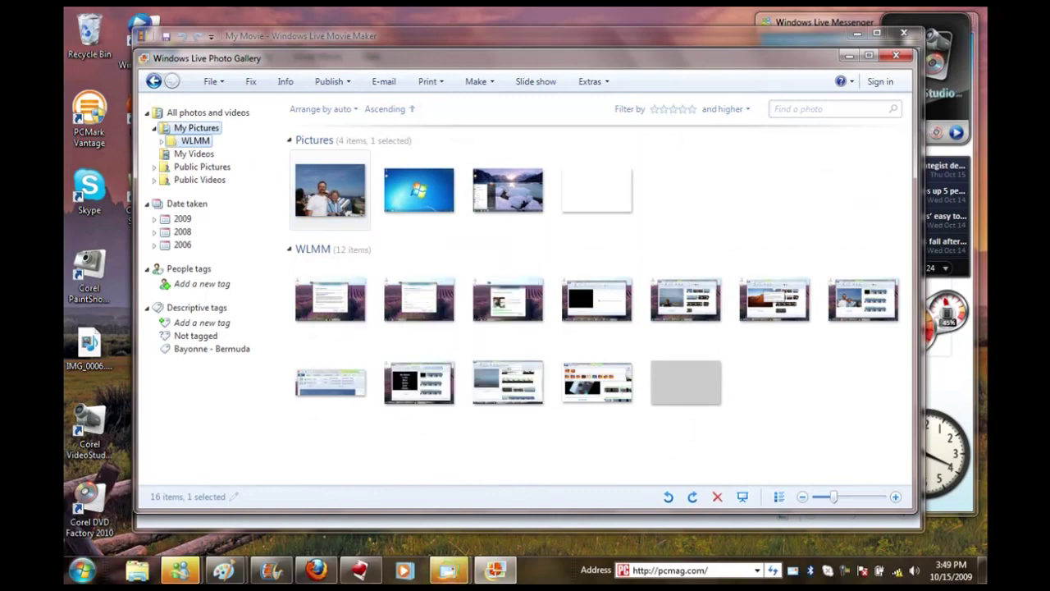
pyautogui.click(82, 570)
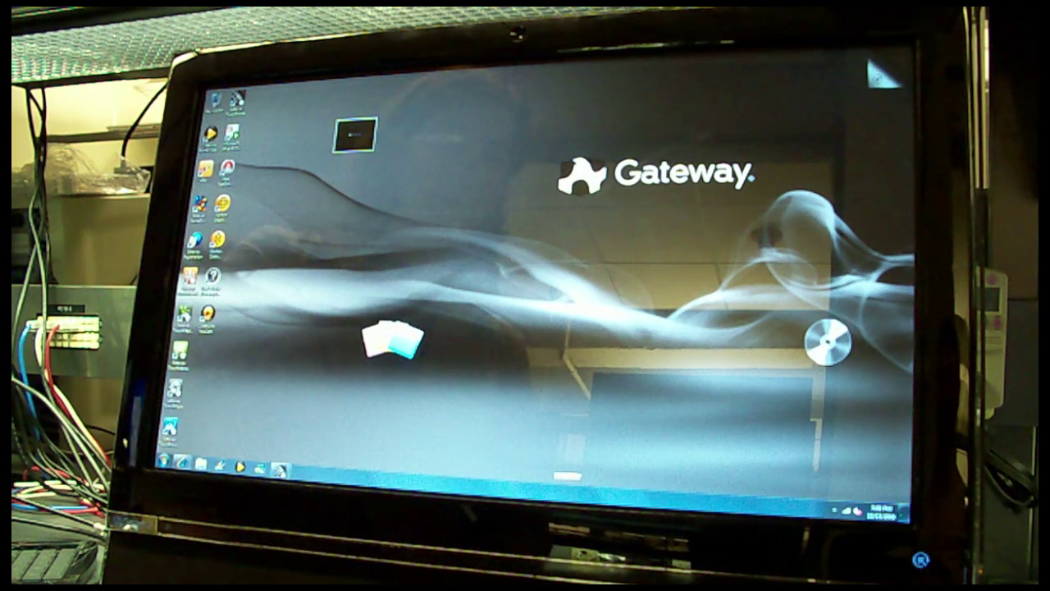
# Step: Dismiss the program list and open the Gateway TouchPortal full screen
pyautogui.click(164, 461)
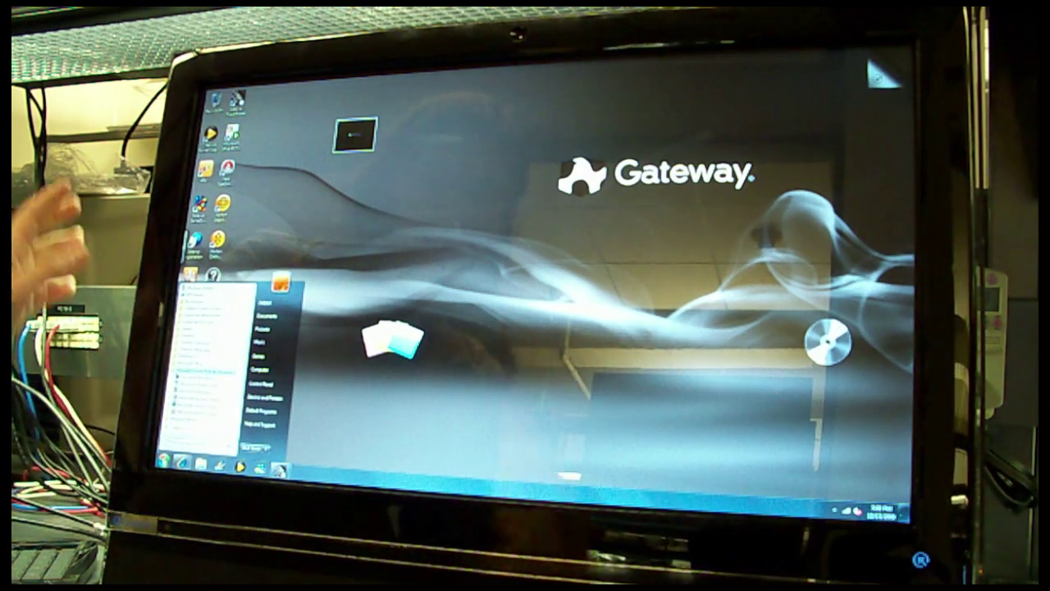
pyautogui.click(377, 401)
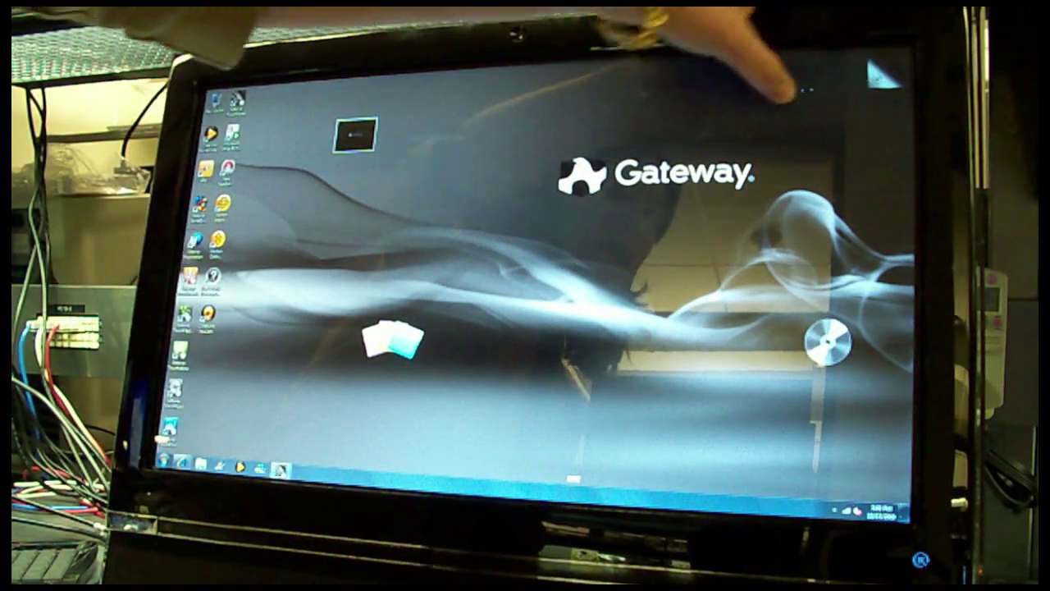
pyautogui.click(883, 75)
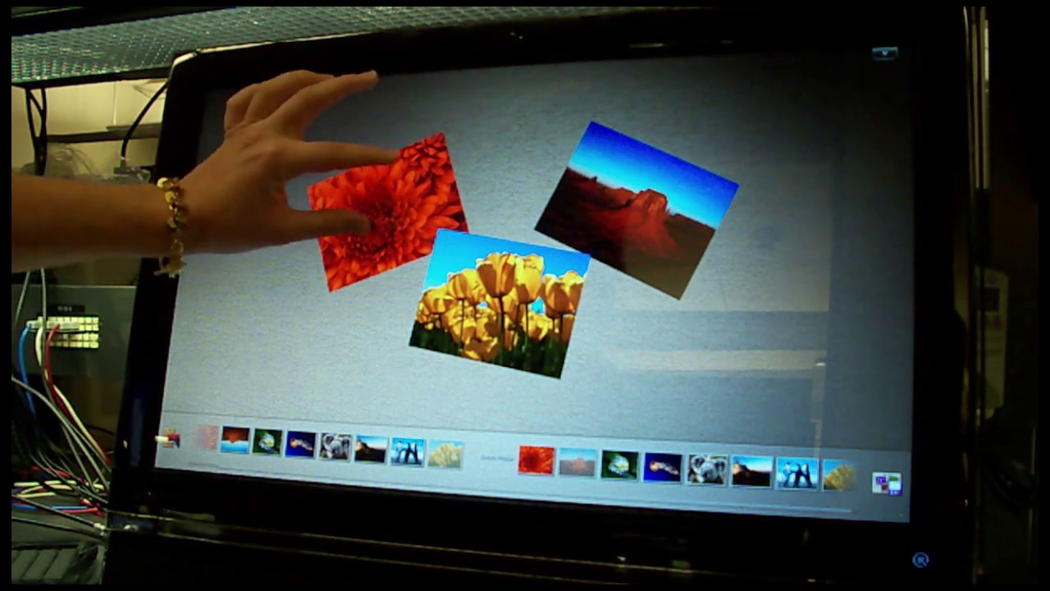
# Step: Enlarge the red flower photo, move it upper left, and place the tulip photo beside it
pyautogui.moveTo(335, 183); pyautogui.dragTo(305, 246)
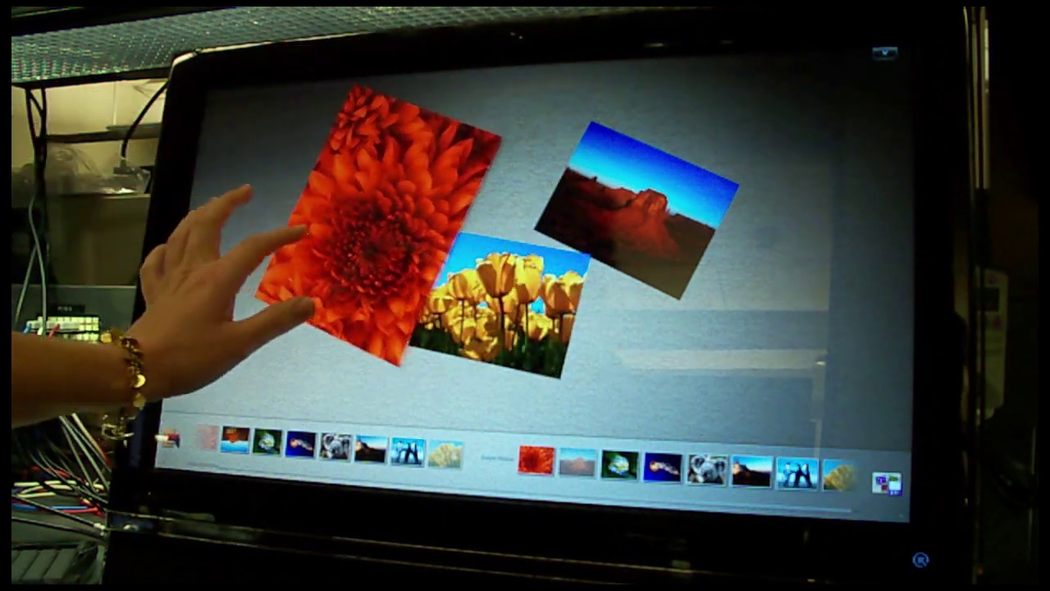
pyautogui.click(475, 305)
pyautogui.moveTo(475, 305); pyautogui.dragTo(426, 320)
pyautogui.moveTo(627, 453); pyautogui.dragTo(446, 437)
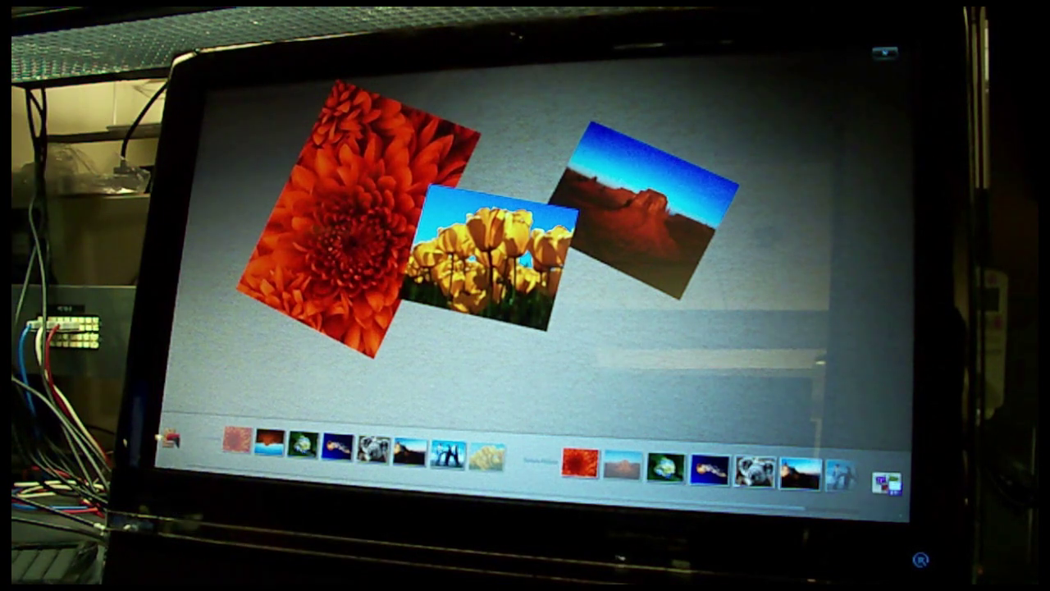
# Step: Close the photo collage, launch Surface Globe, and dismiss the info card over the globe
pyautogui.click(885, 52)
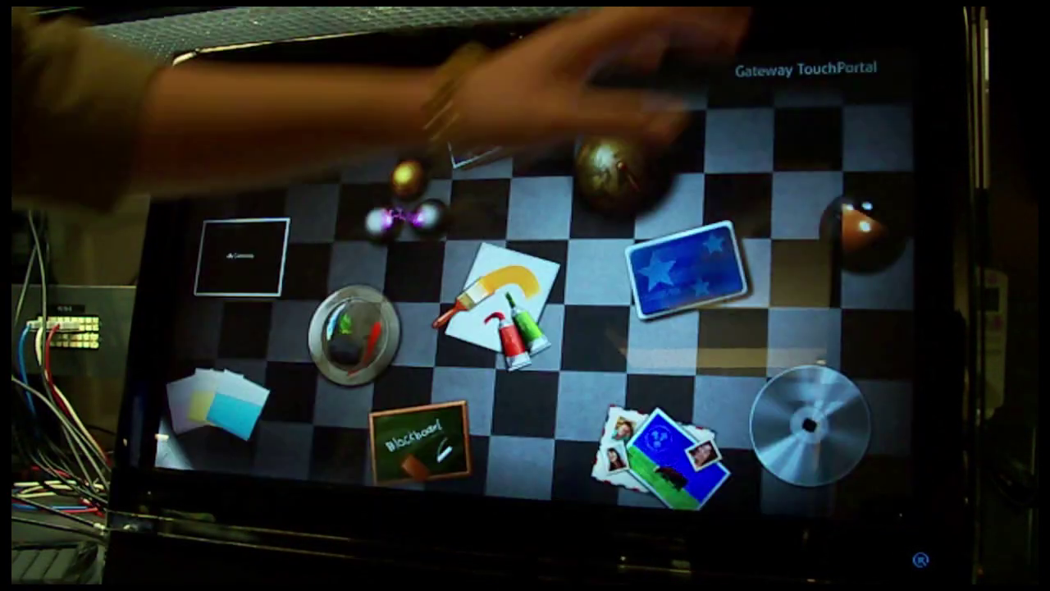
pyautogui.click(605, 170)
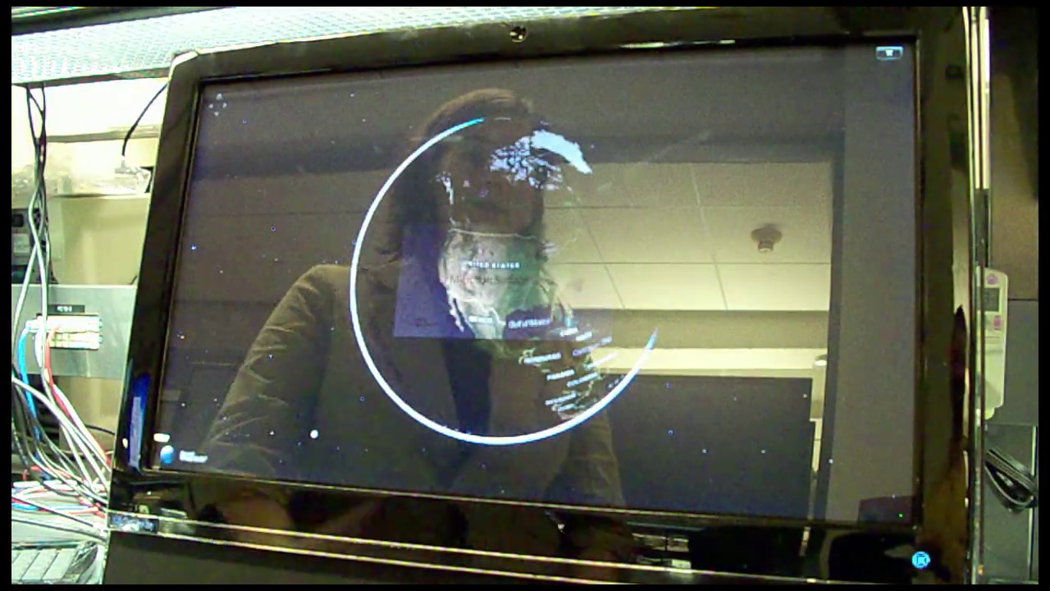
pyautogui.click(237, 406)
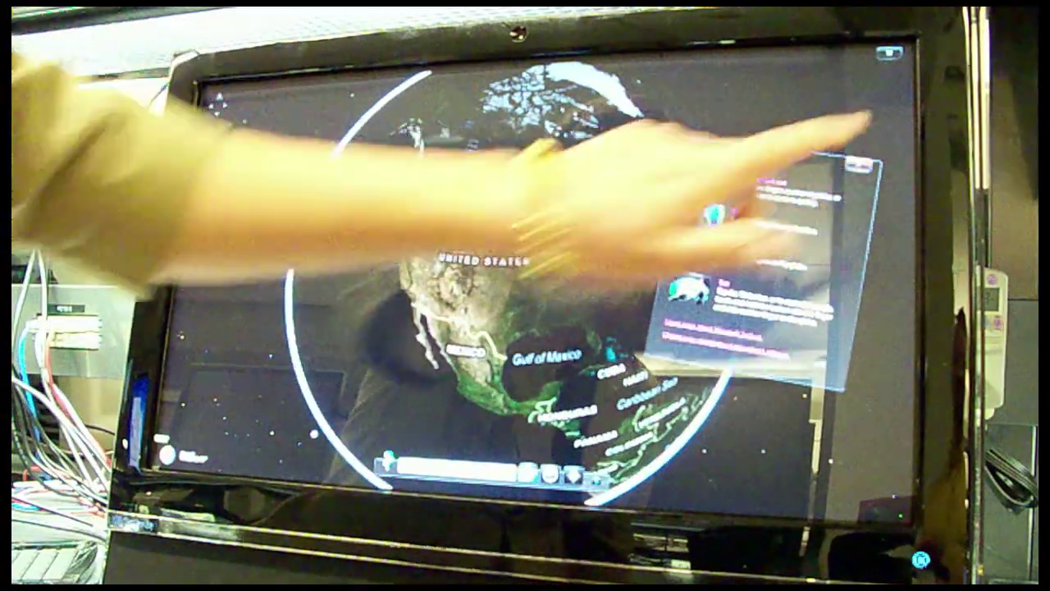
pyautogui.click(861, 151)
# Step: Zoom and spin the globe around North America, then close TouchPortal
pyautogui.scroll(10, 464, 213)
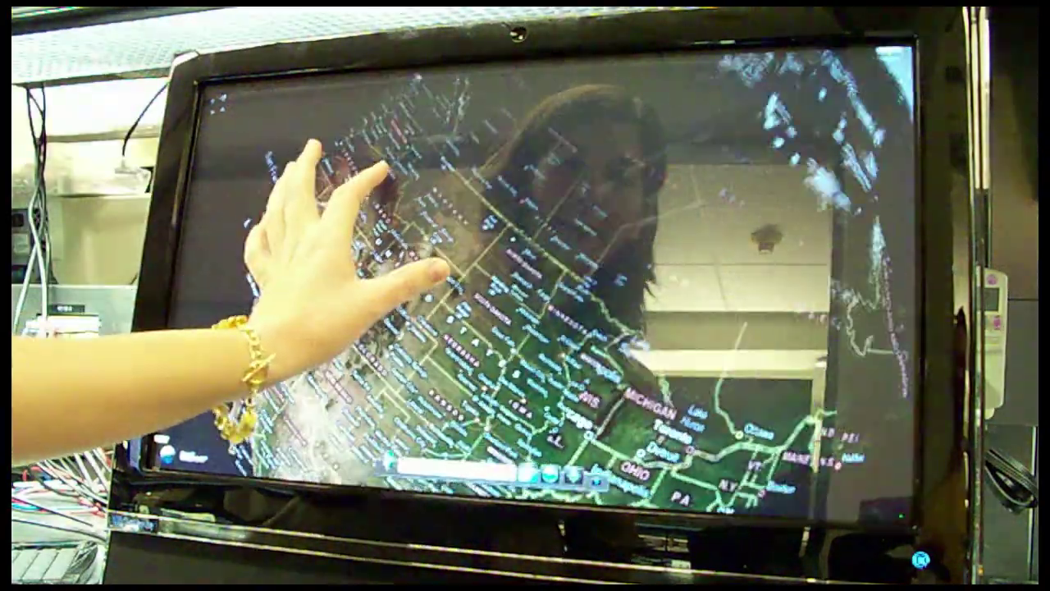
pyautogui.scroll(-10, 463, 213)
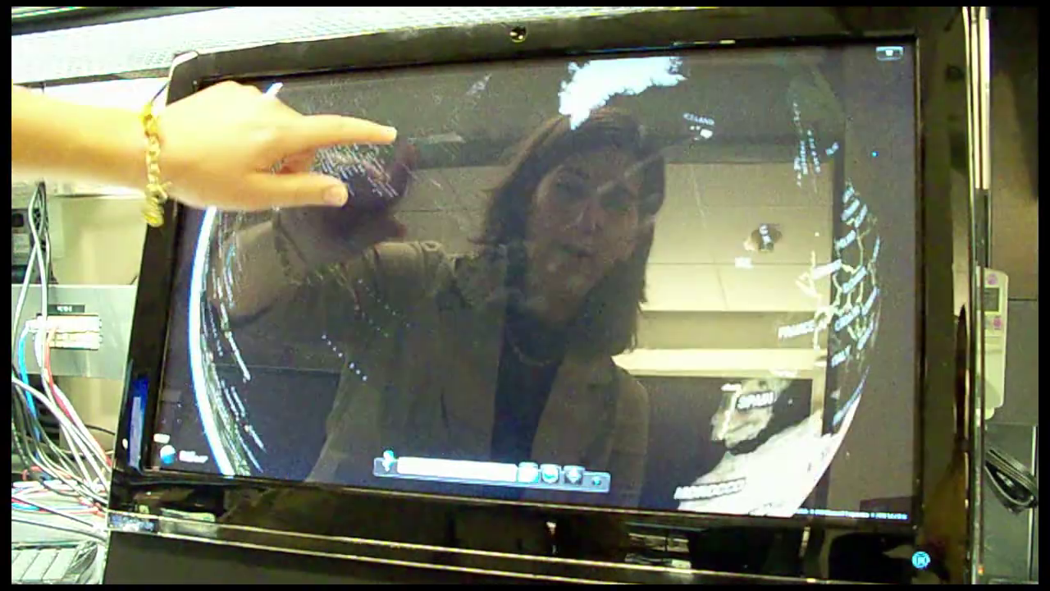
pyautogui.moveTo(393, 131); pyautogui.dragTo(492, 123)
pyautogui.scroll(10, 352, 238)
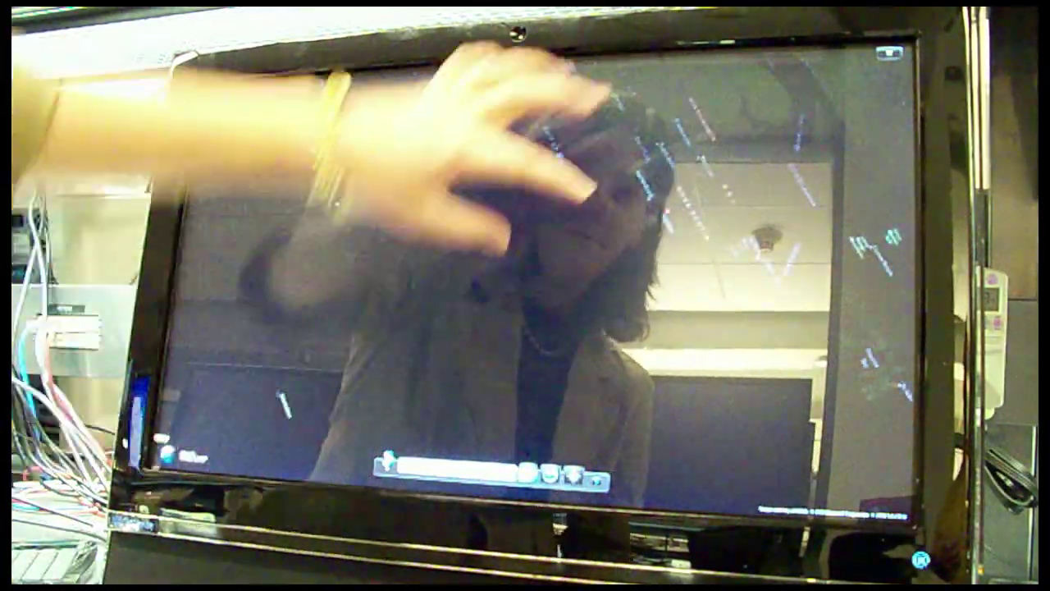
pyautogui.moveTo(574, 180); pyautogui.dragTo(375, 246)
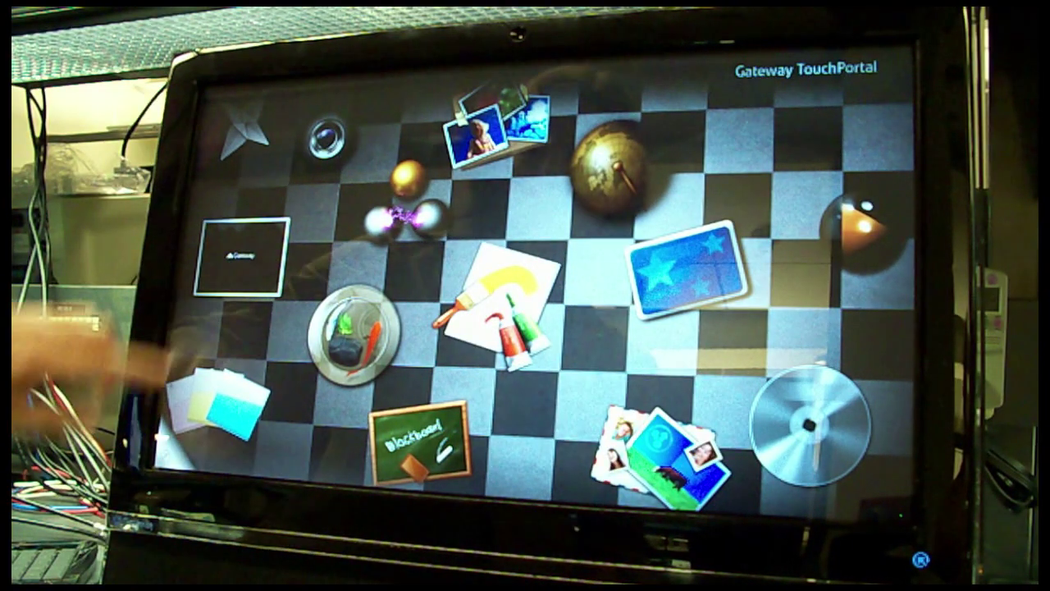
pyautogui.click(154, 435)
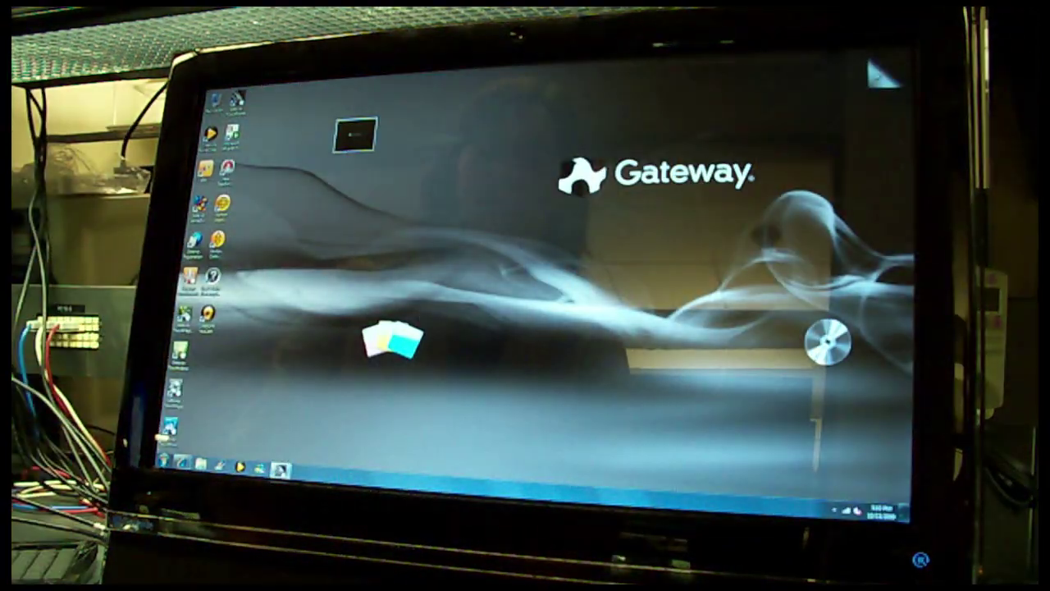
# Step: Launch Internet Explorer on PCMag, flick from the Dell Studio 15 page to the Lenovo C300 review, and scroll through it
pyautogui.click(182, 462)
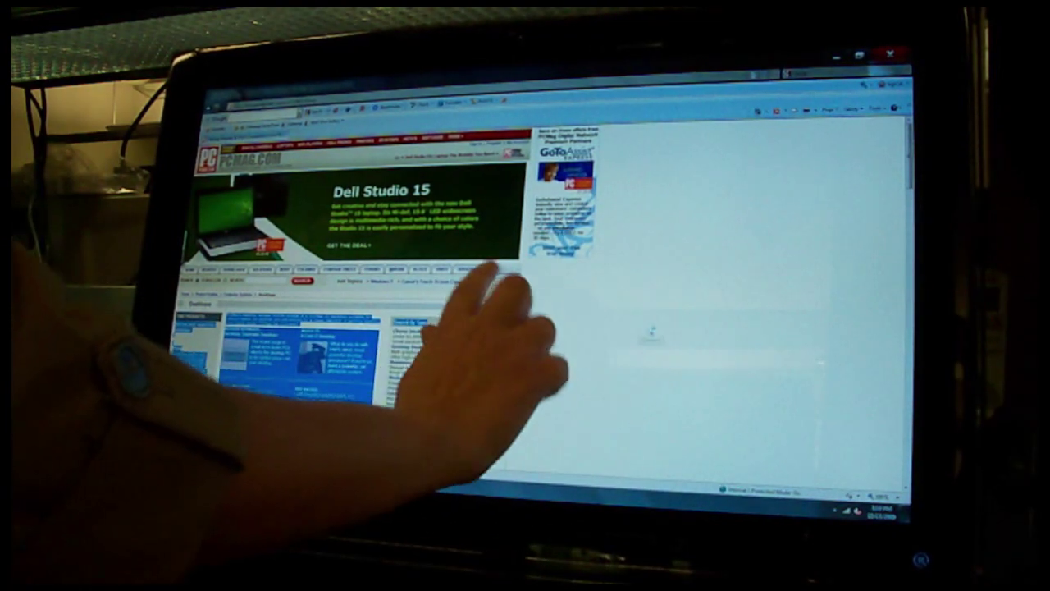
pyautogui.moveTo(621, 282); pyautogui.dragTo(490, 279)
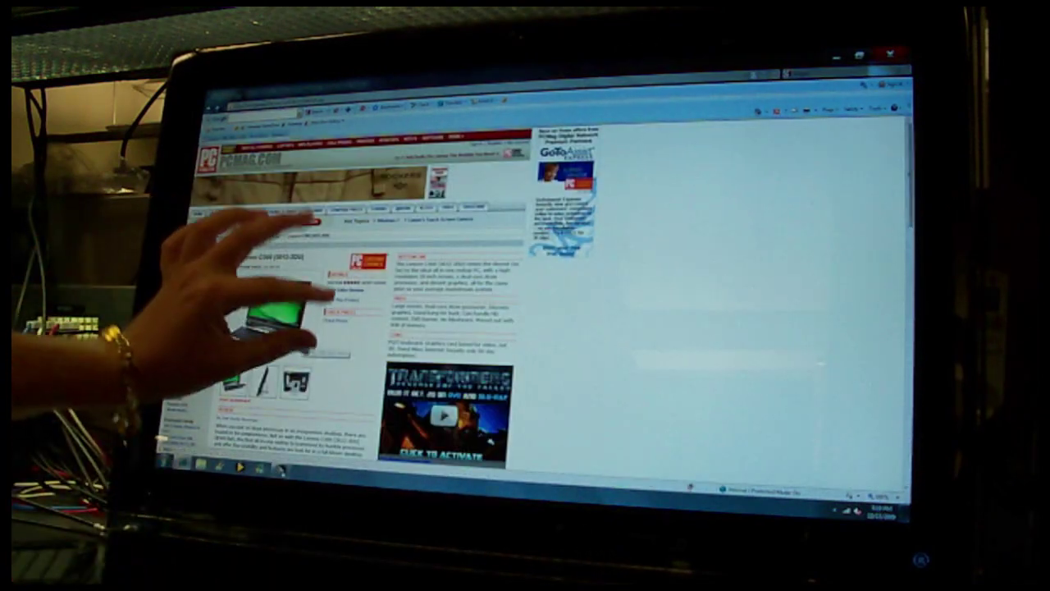
pyautogui.scroll(5, 270, 189)
pyautogui.scroll(-5, 271, 214)
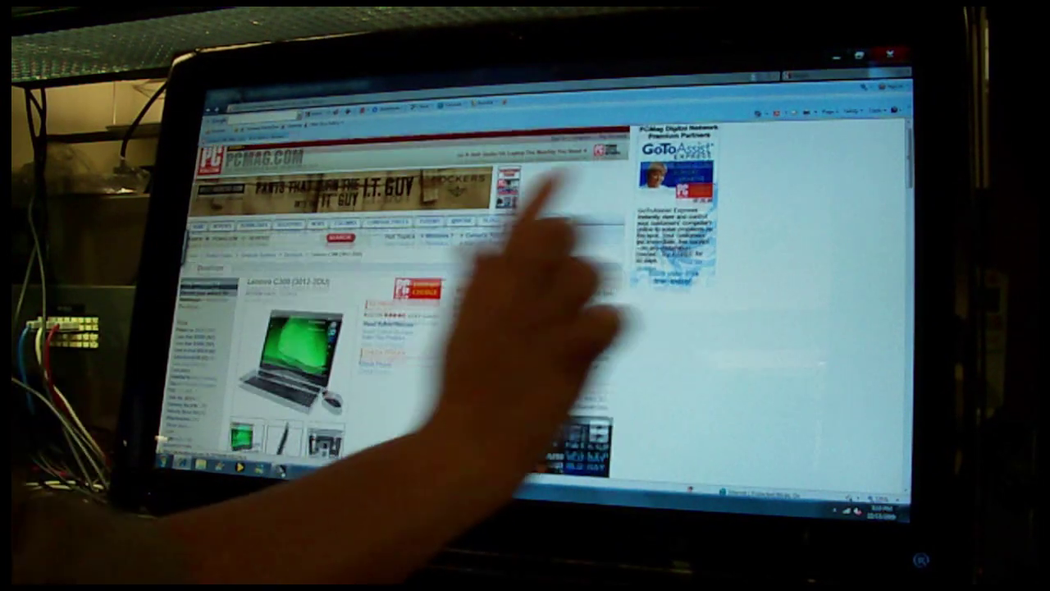
pyautogui.scroll(-10, 385, 328)
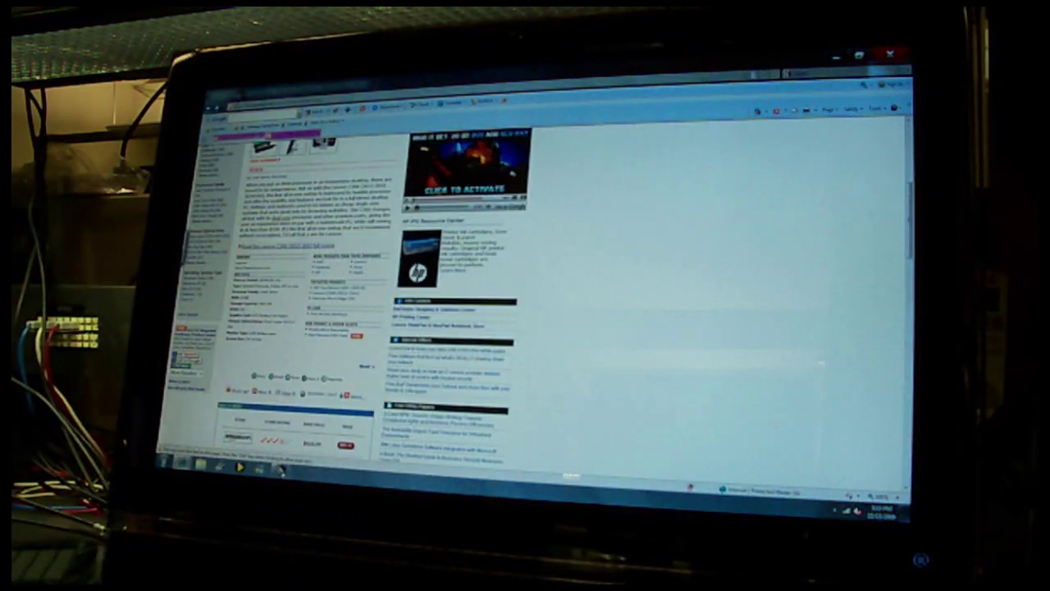